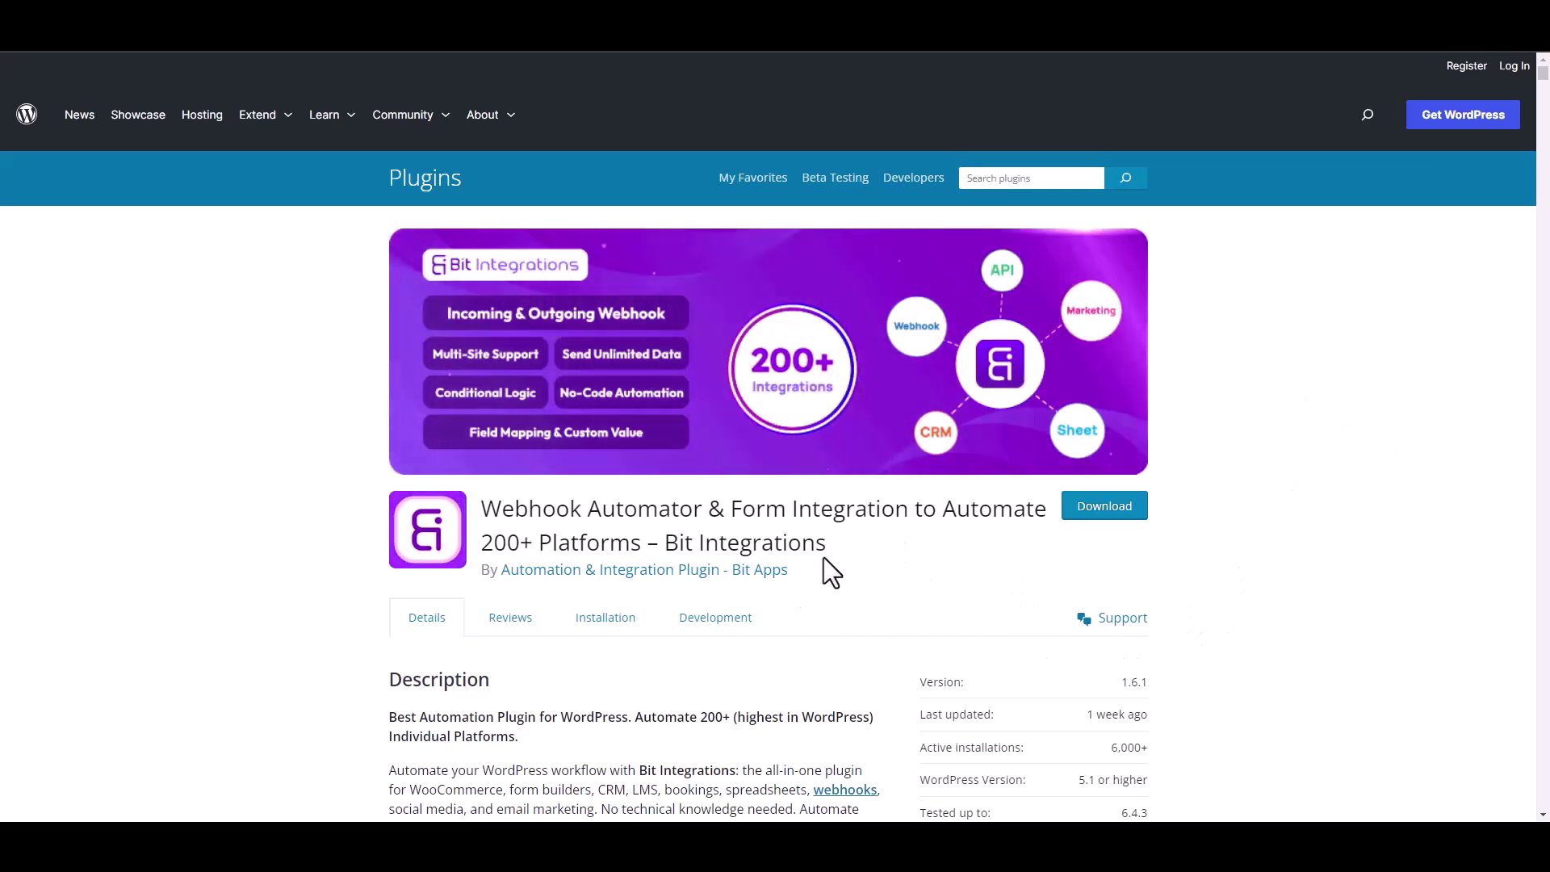
Create a new integration with Essential Blocks as the trigger and start fetching its form data.
drag(666, 542, 844, 559)
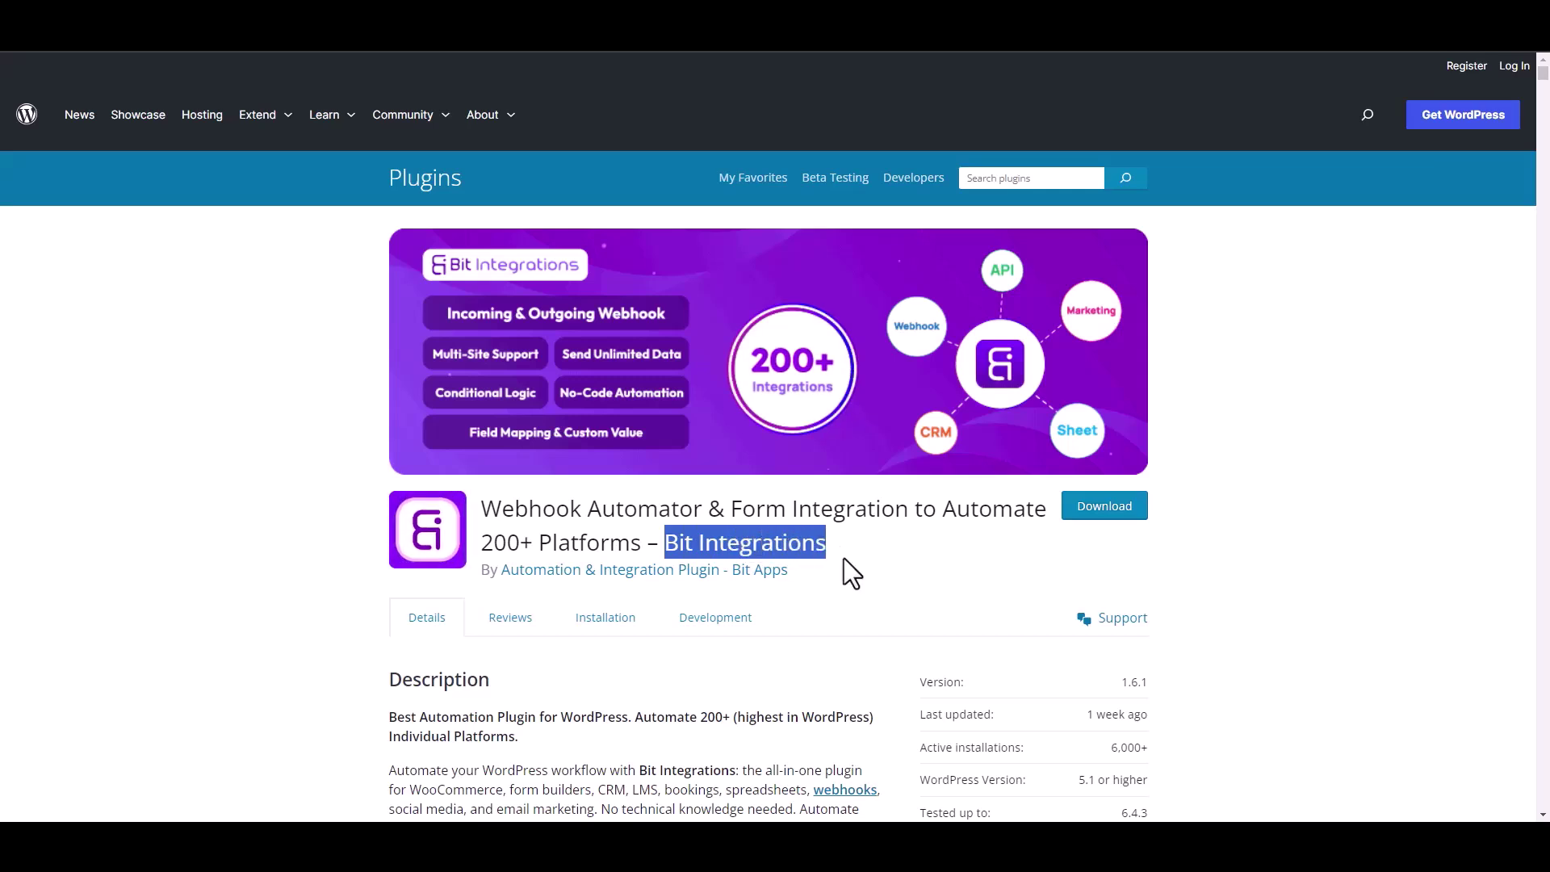
click(856, 565)
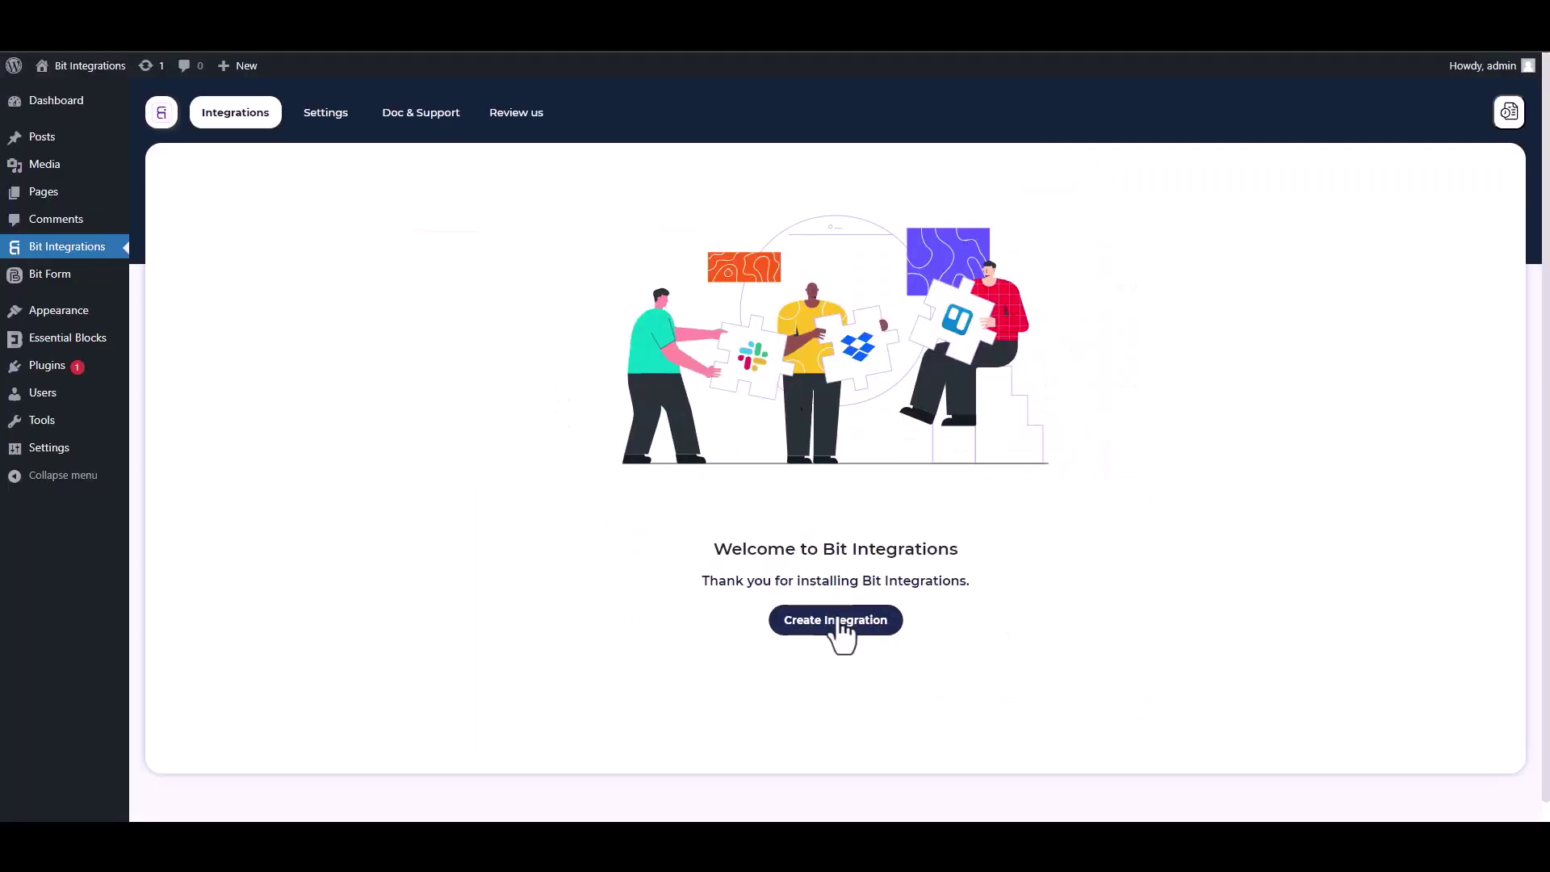
click(835, 622)
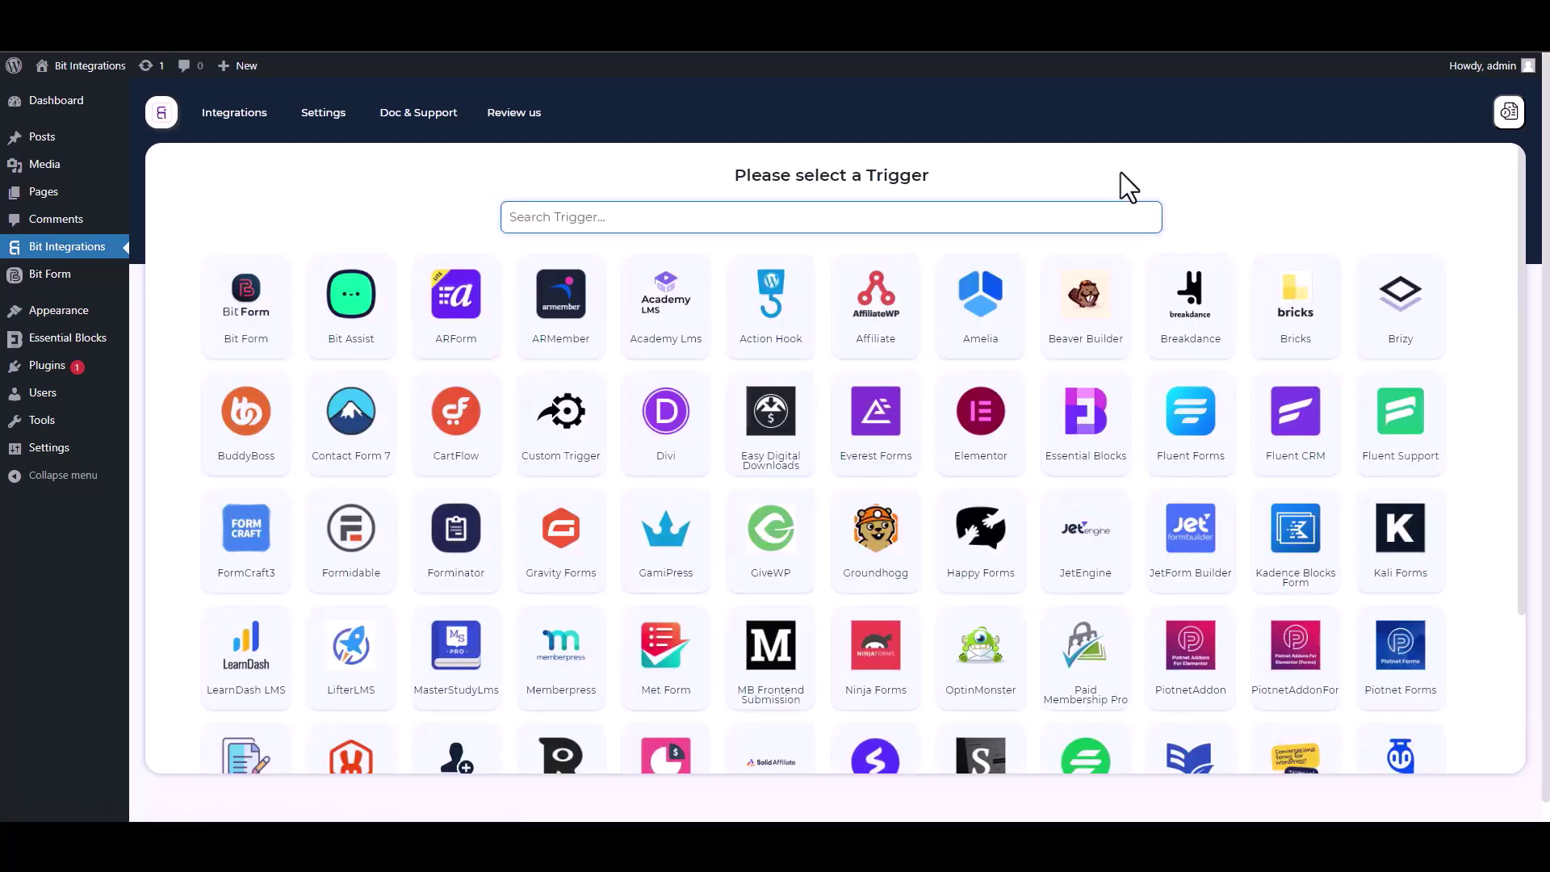
text(ess)
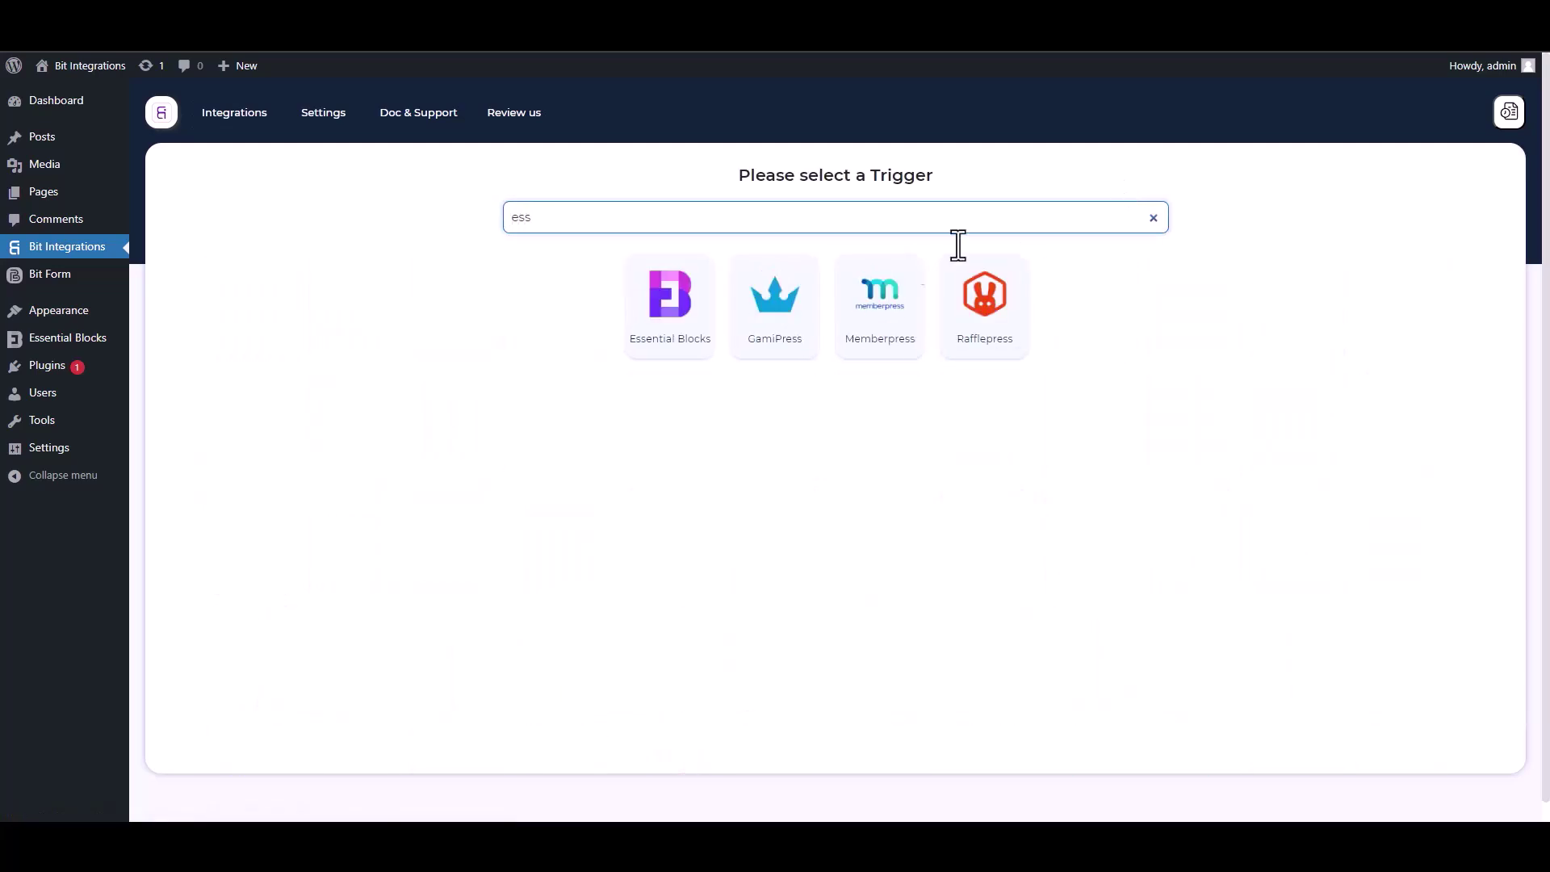
click(660, 347)
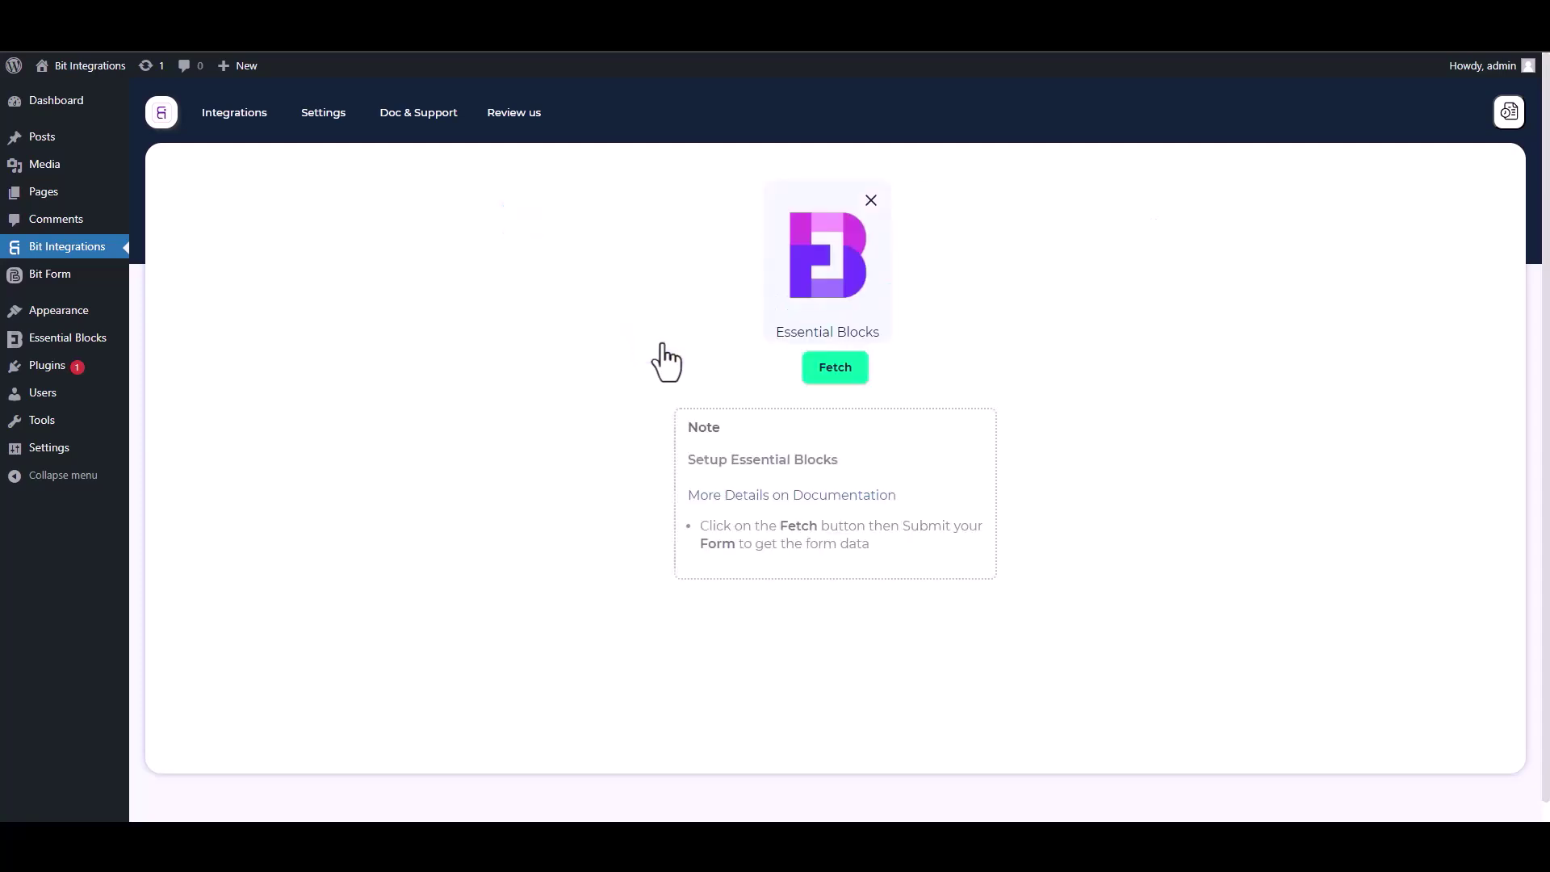
click(834, 373)
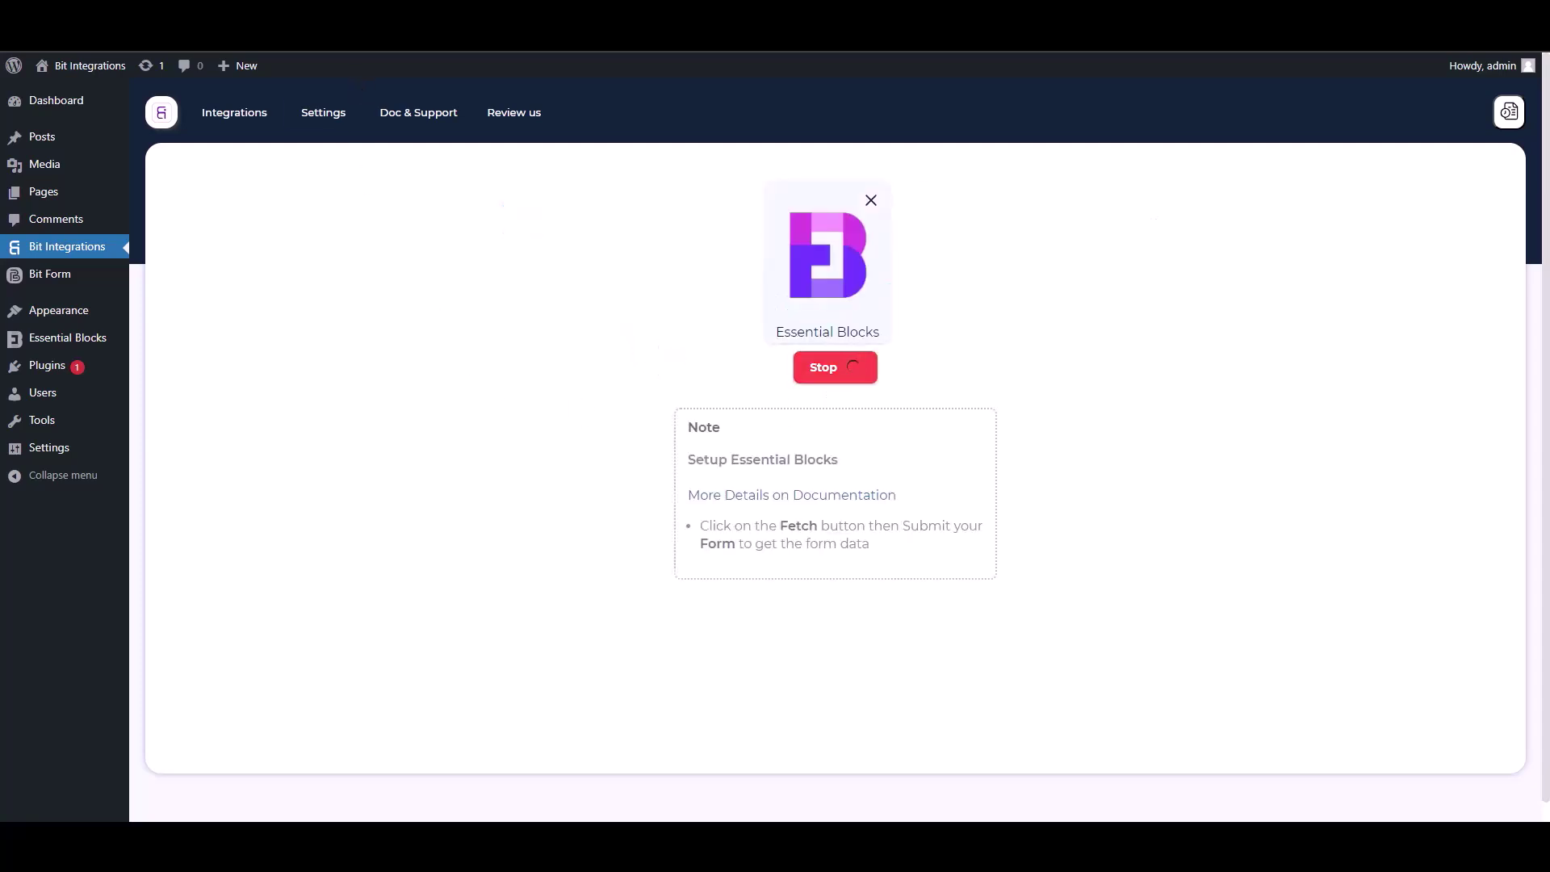
key(ctrl+Tab)
Submit the front-end form with a test name, e-mail and phone number.
click(665, 331)
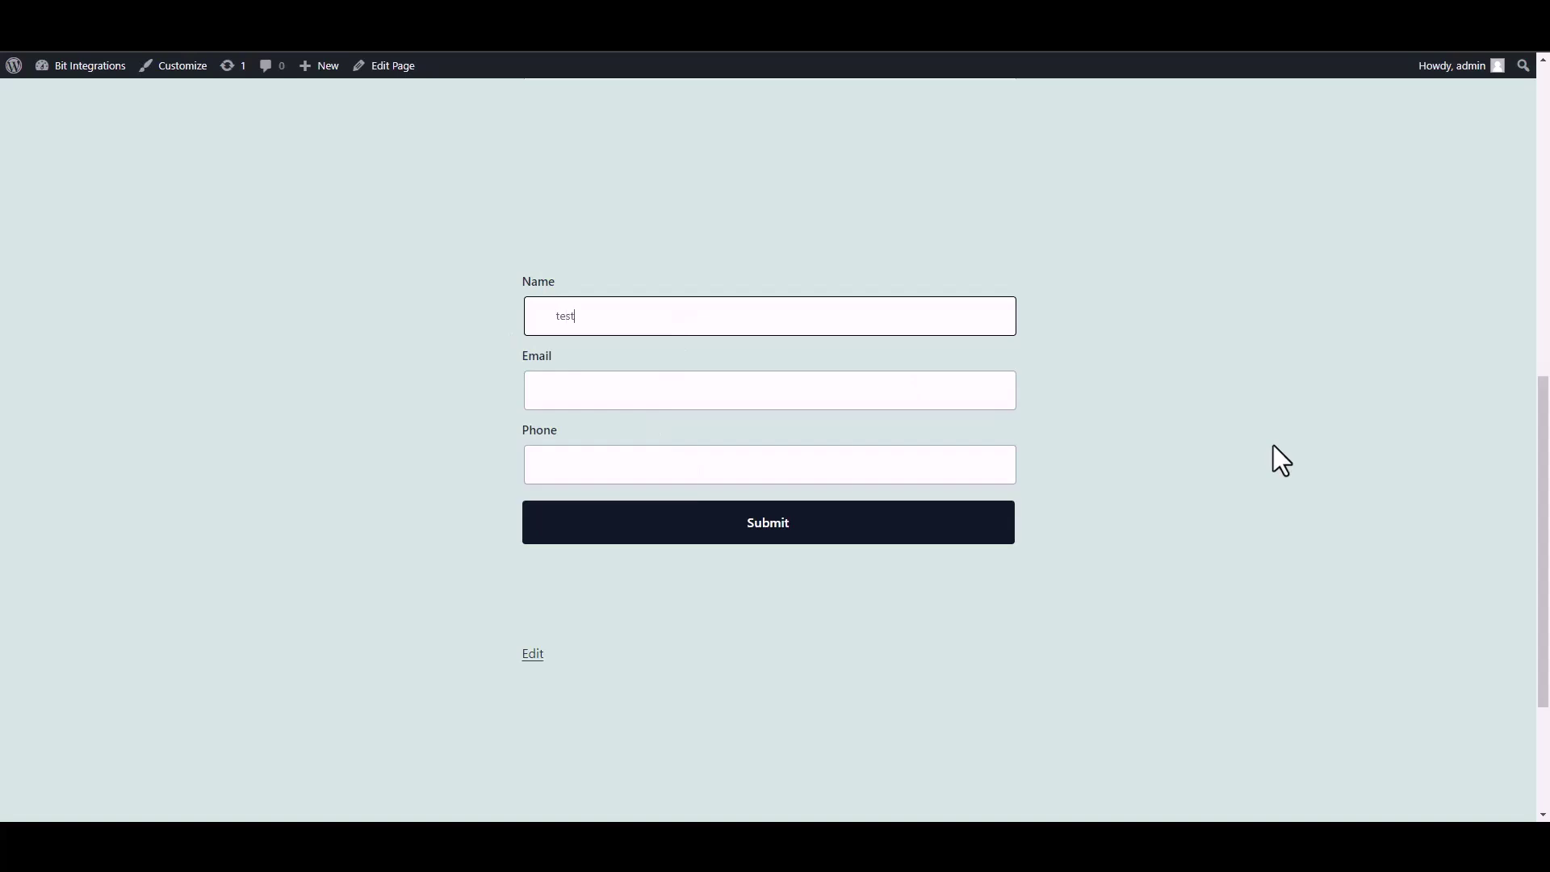
click(927, 396)
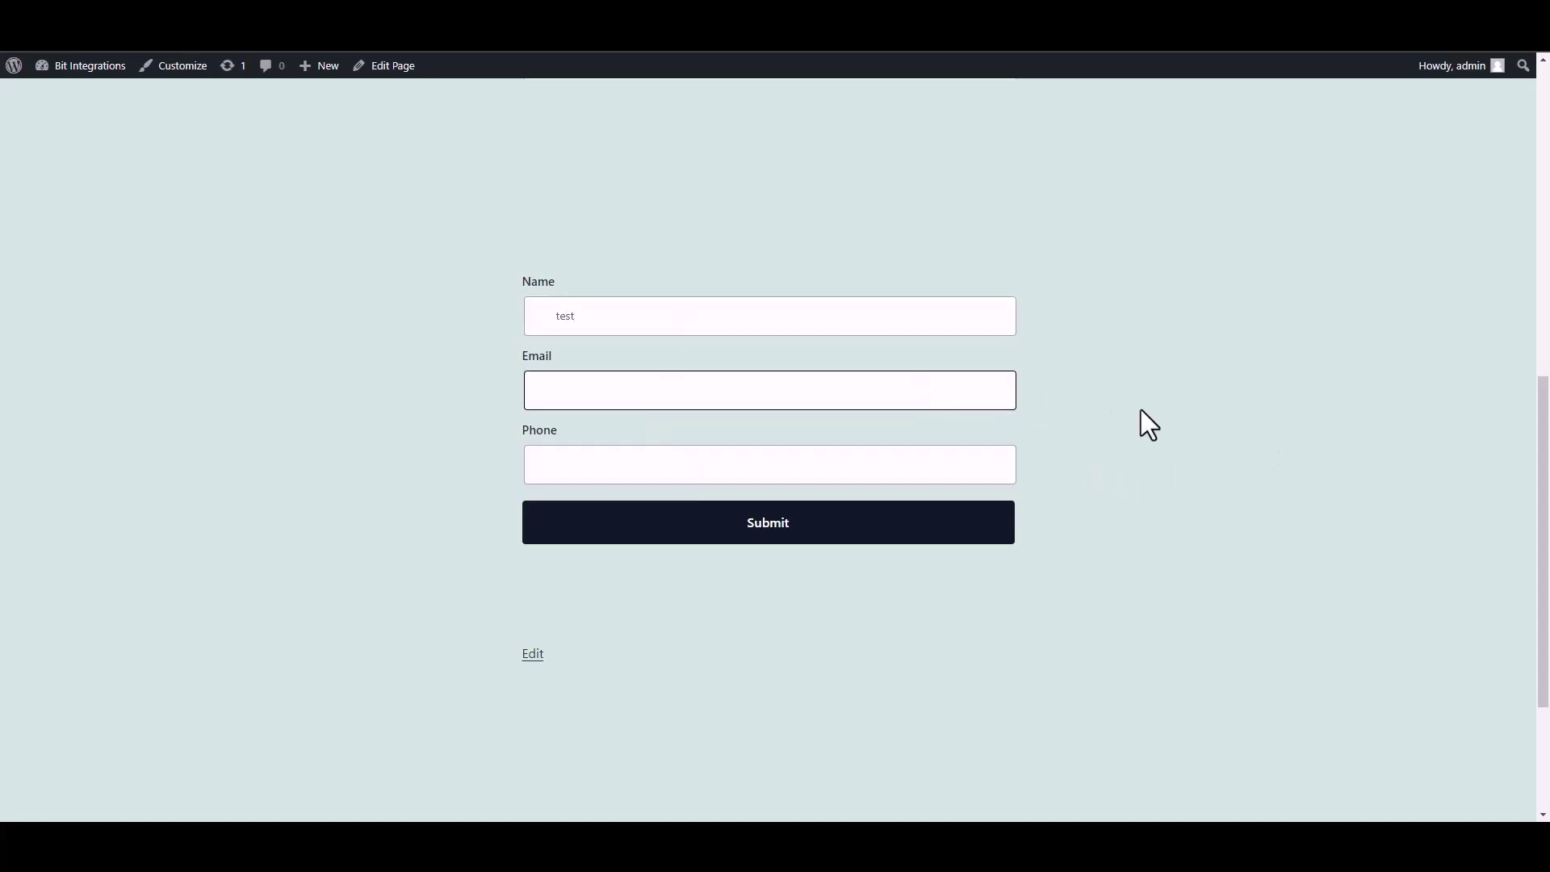
text(test@gmail.com)
click(931, 472)
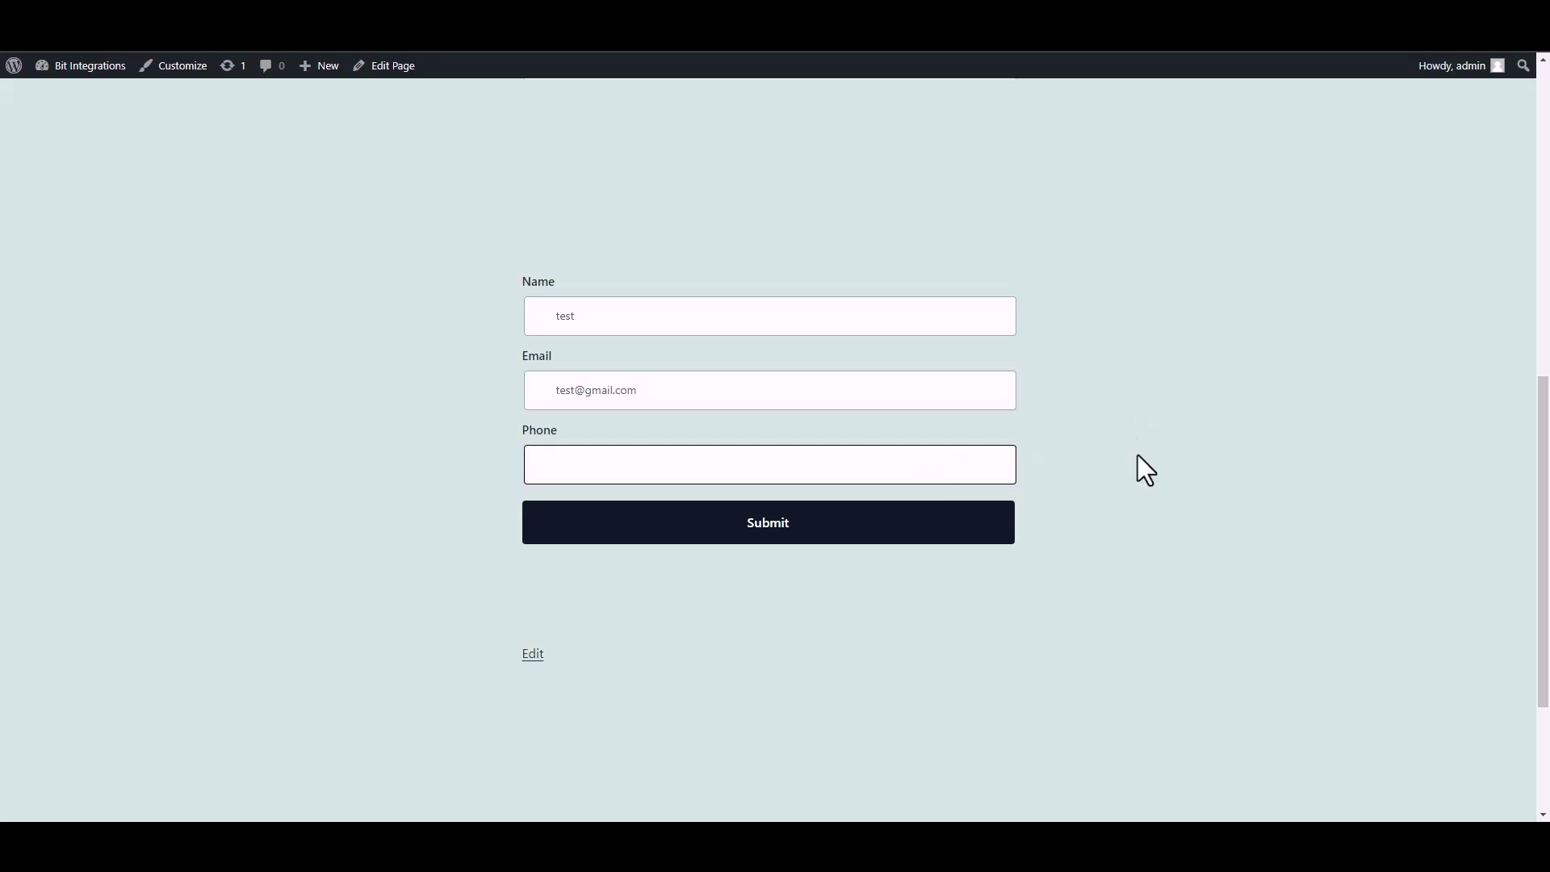
text(58566255)
click(1005, 532)
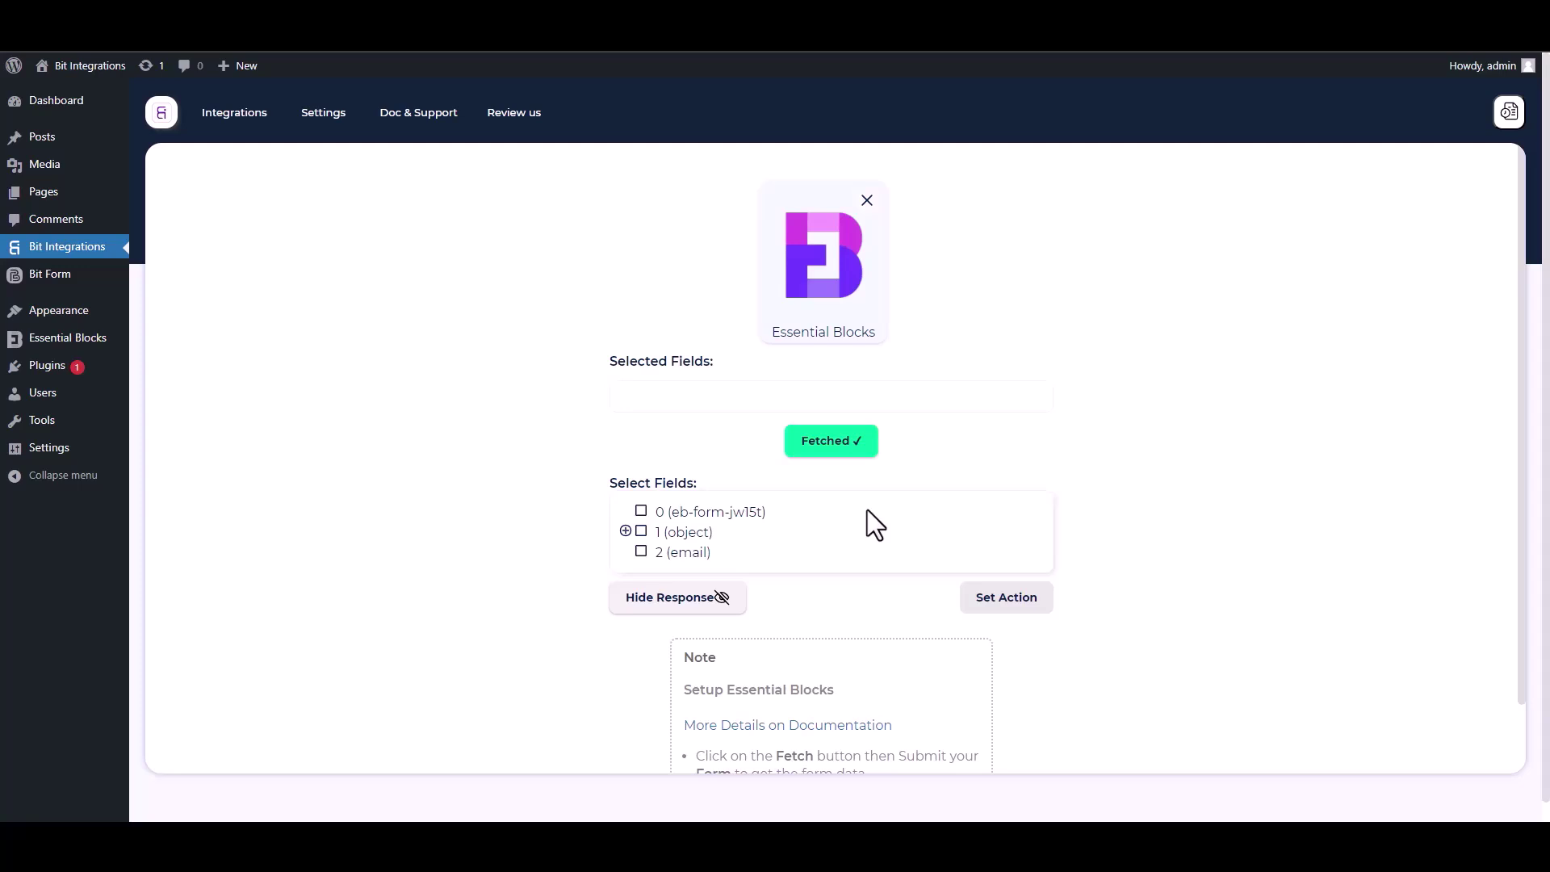
Select field 0, then expand object 1 and select its Name, Email and Phone fields.
drag(783, 518, 648, 512)
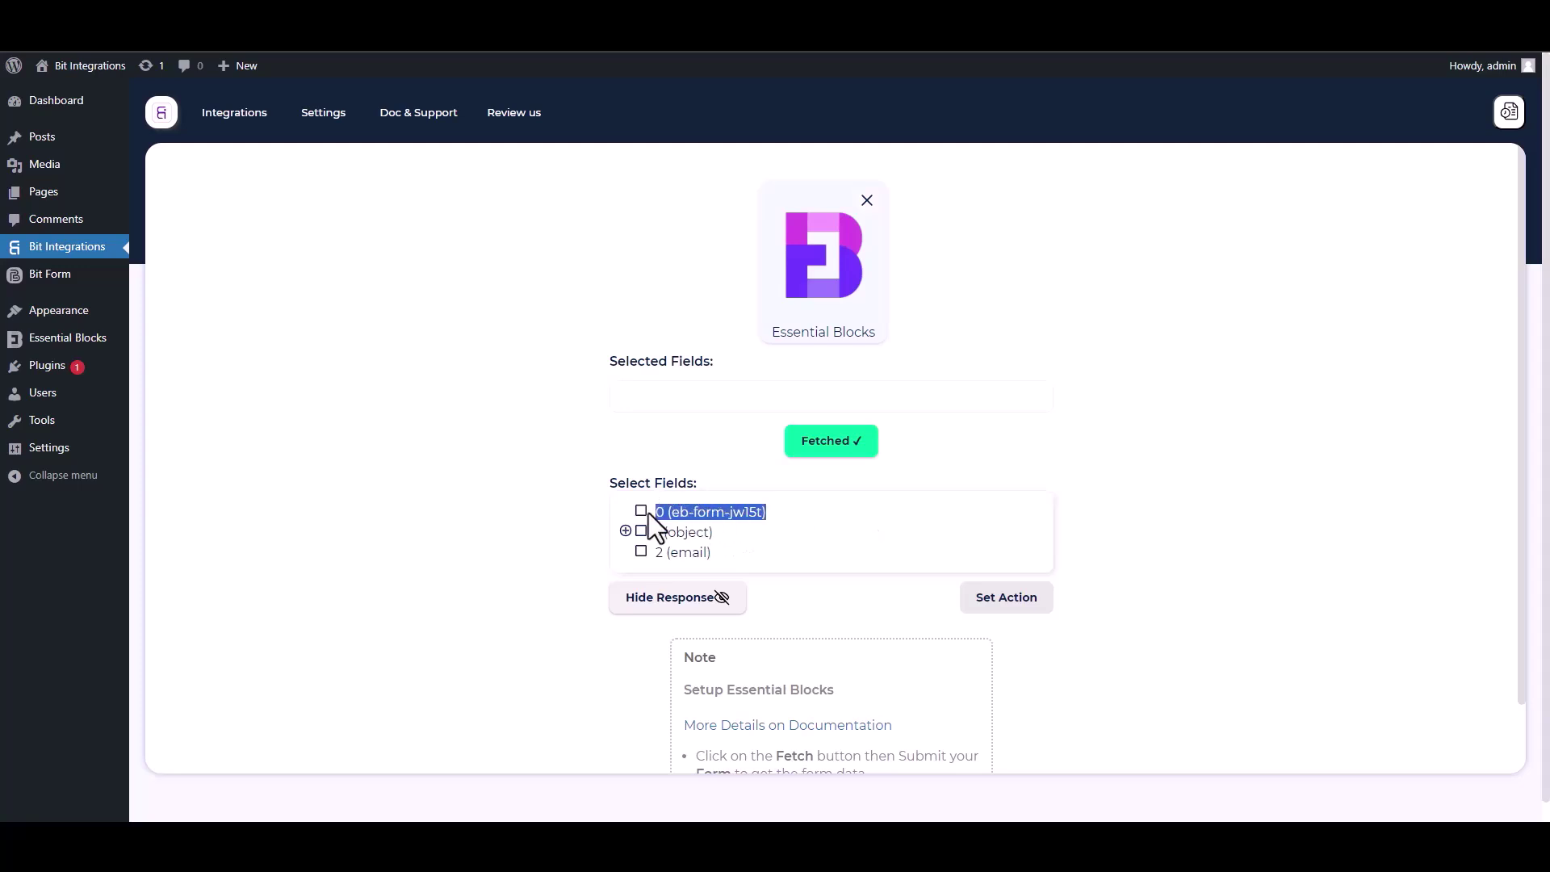
click(675, 523)
click(642, 513)
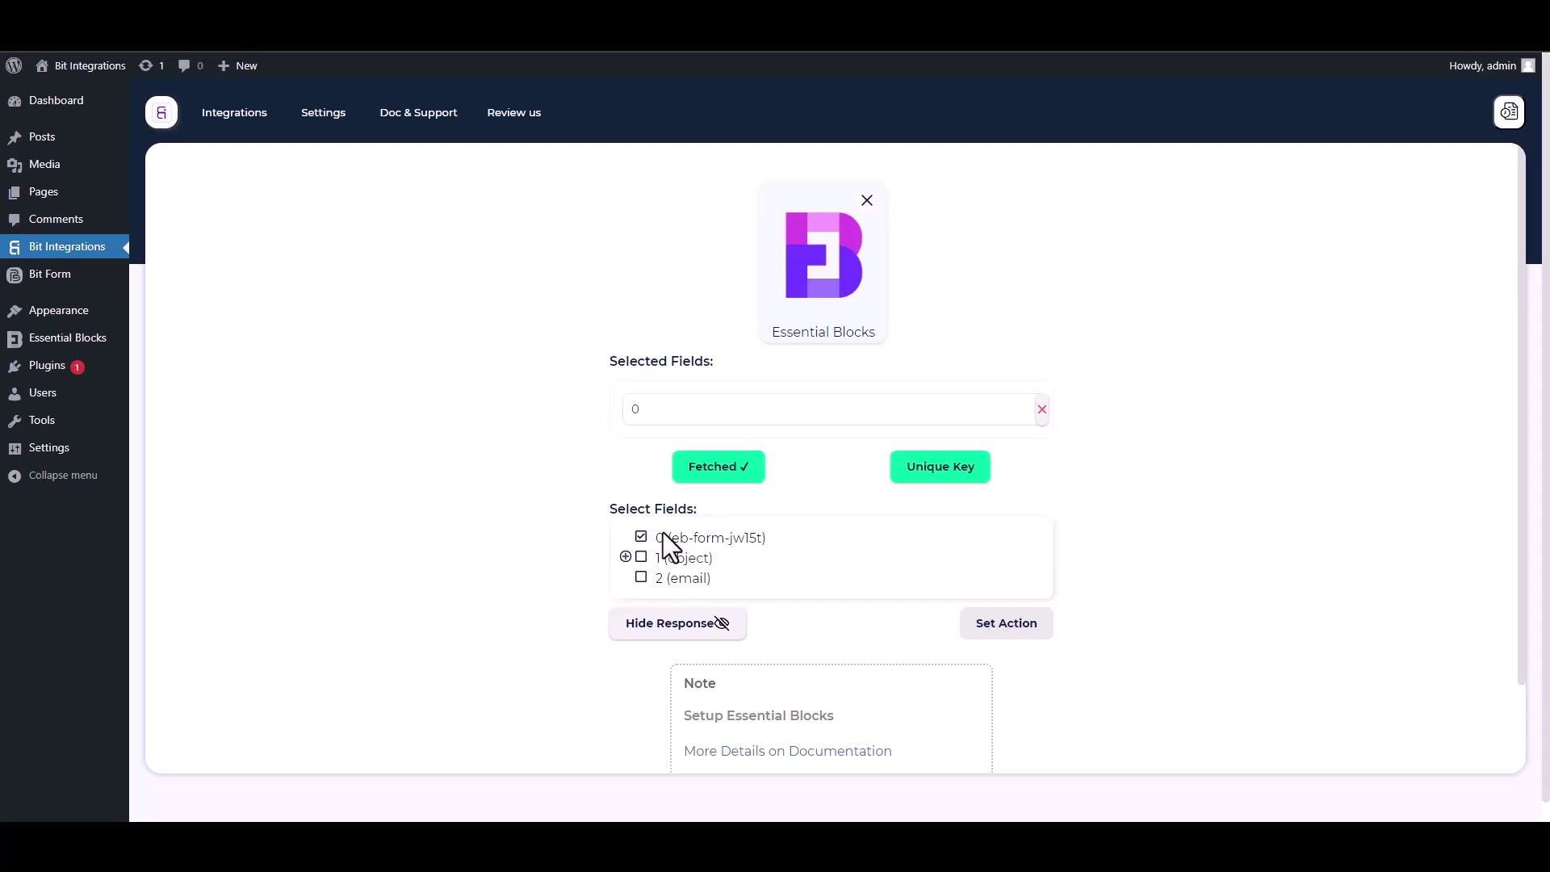
click(626, 557)
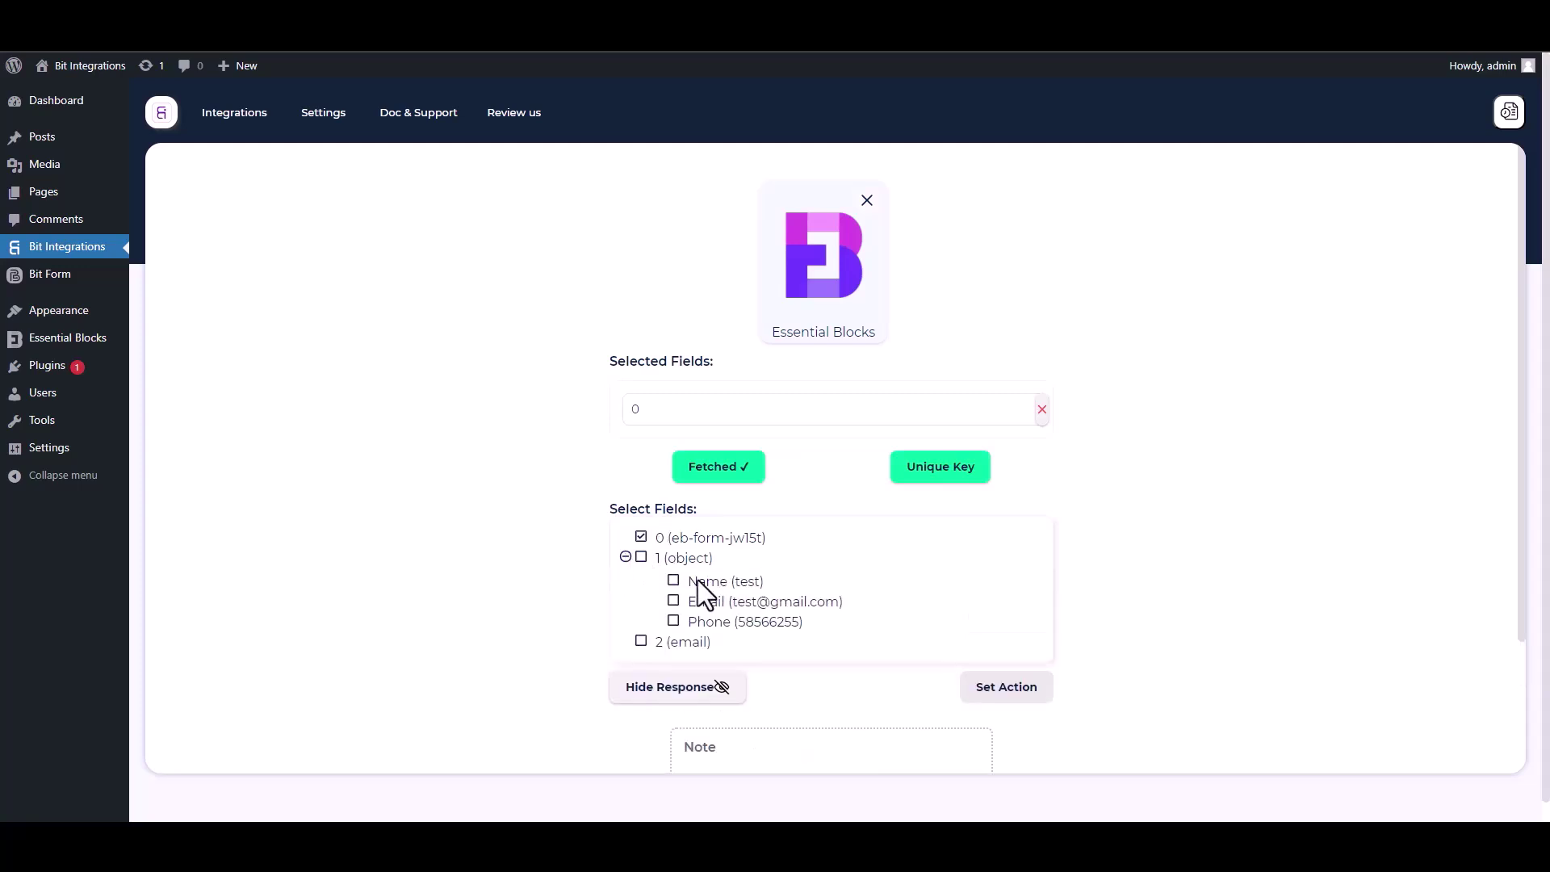
click(675, 581)
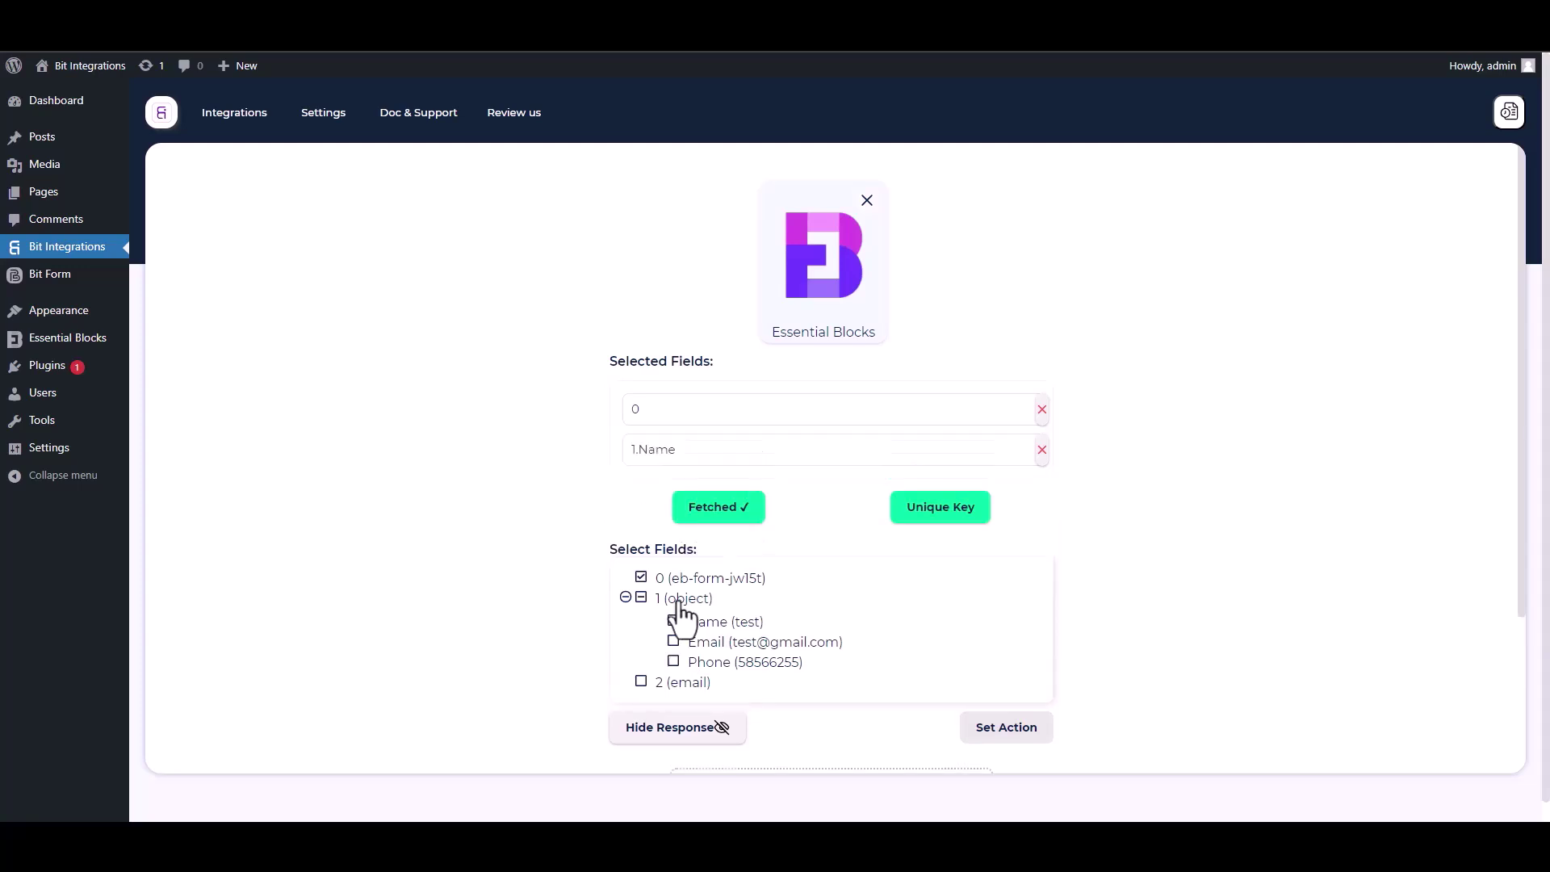
click(674, 642)
click(675, 703)
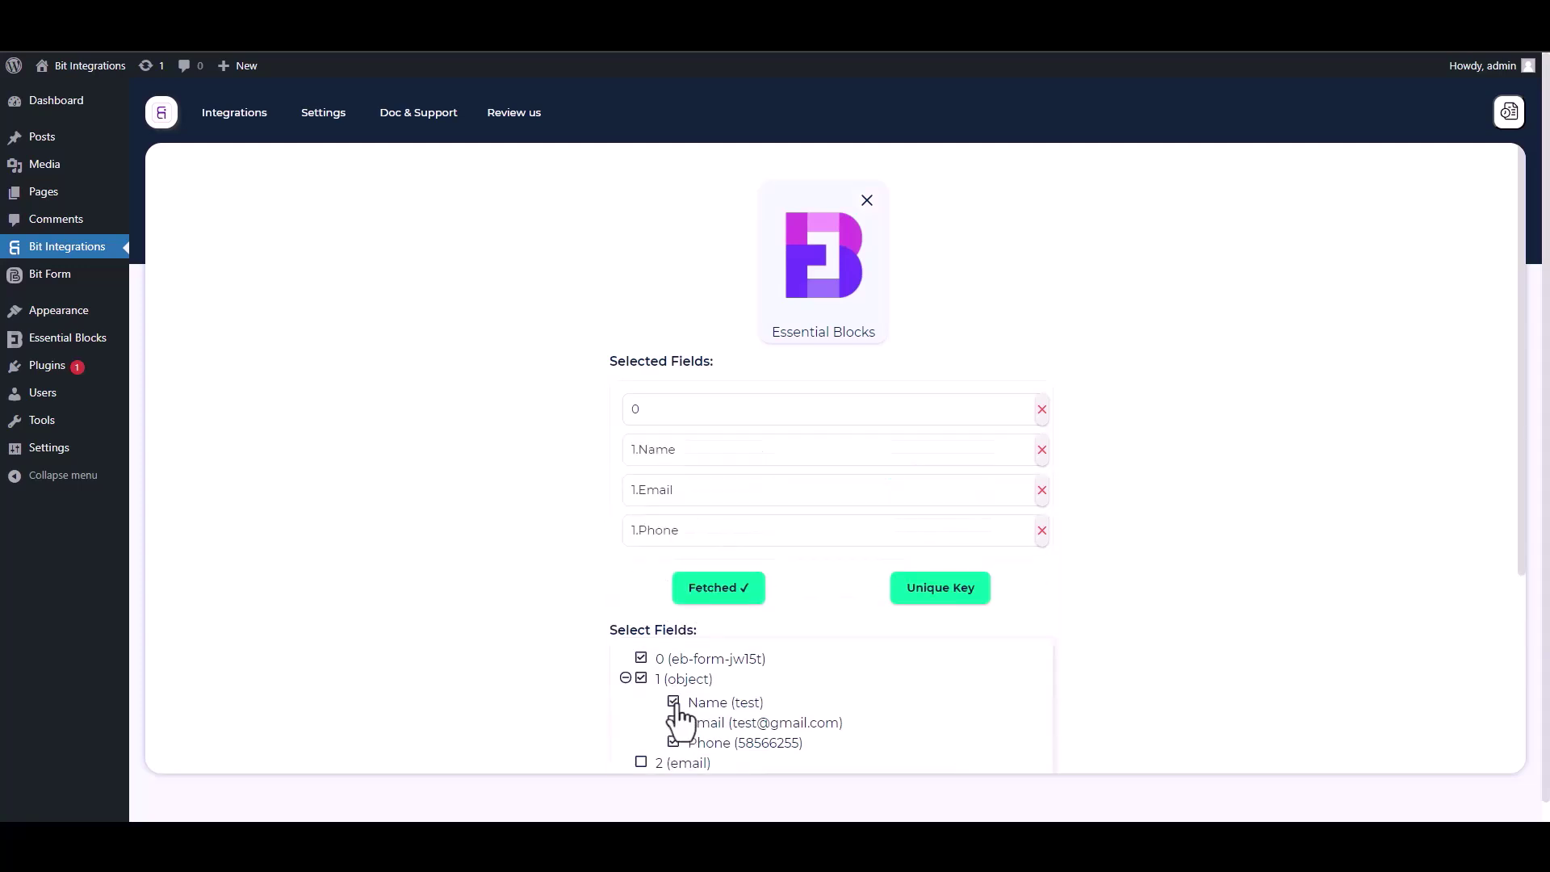
drag(1521, 517, 1525, 630)
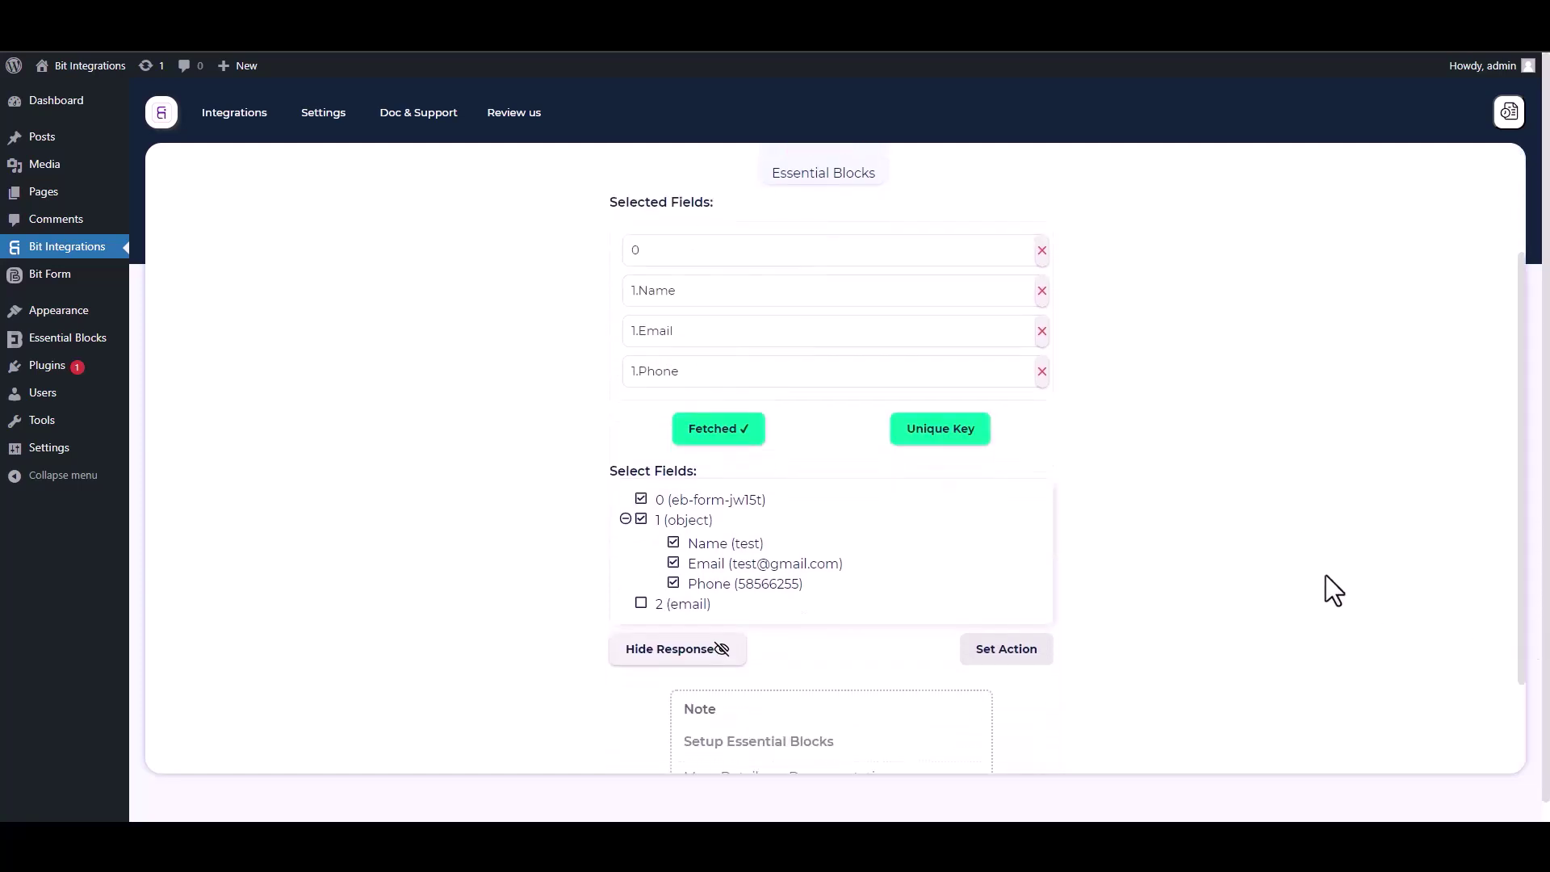
Make field 0 the unique primary key and continue to action selection.
click(946, 432)
click(759, 446)
click(651, 483)
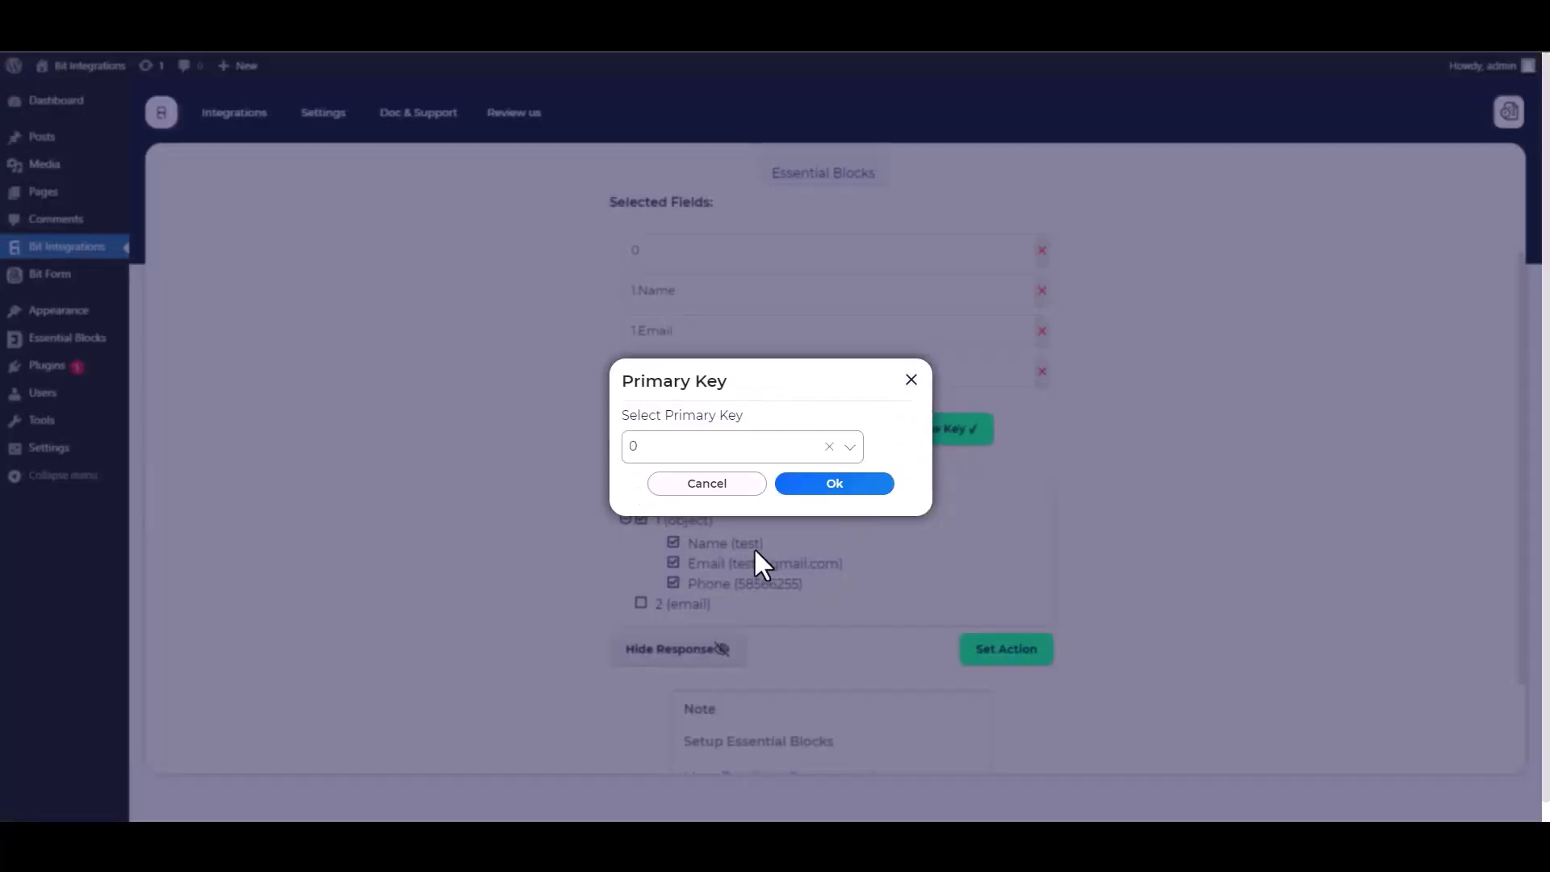
click(828, 486)
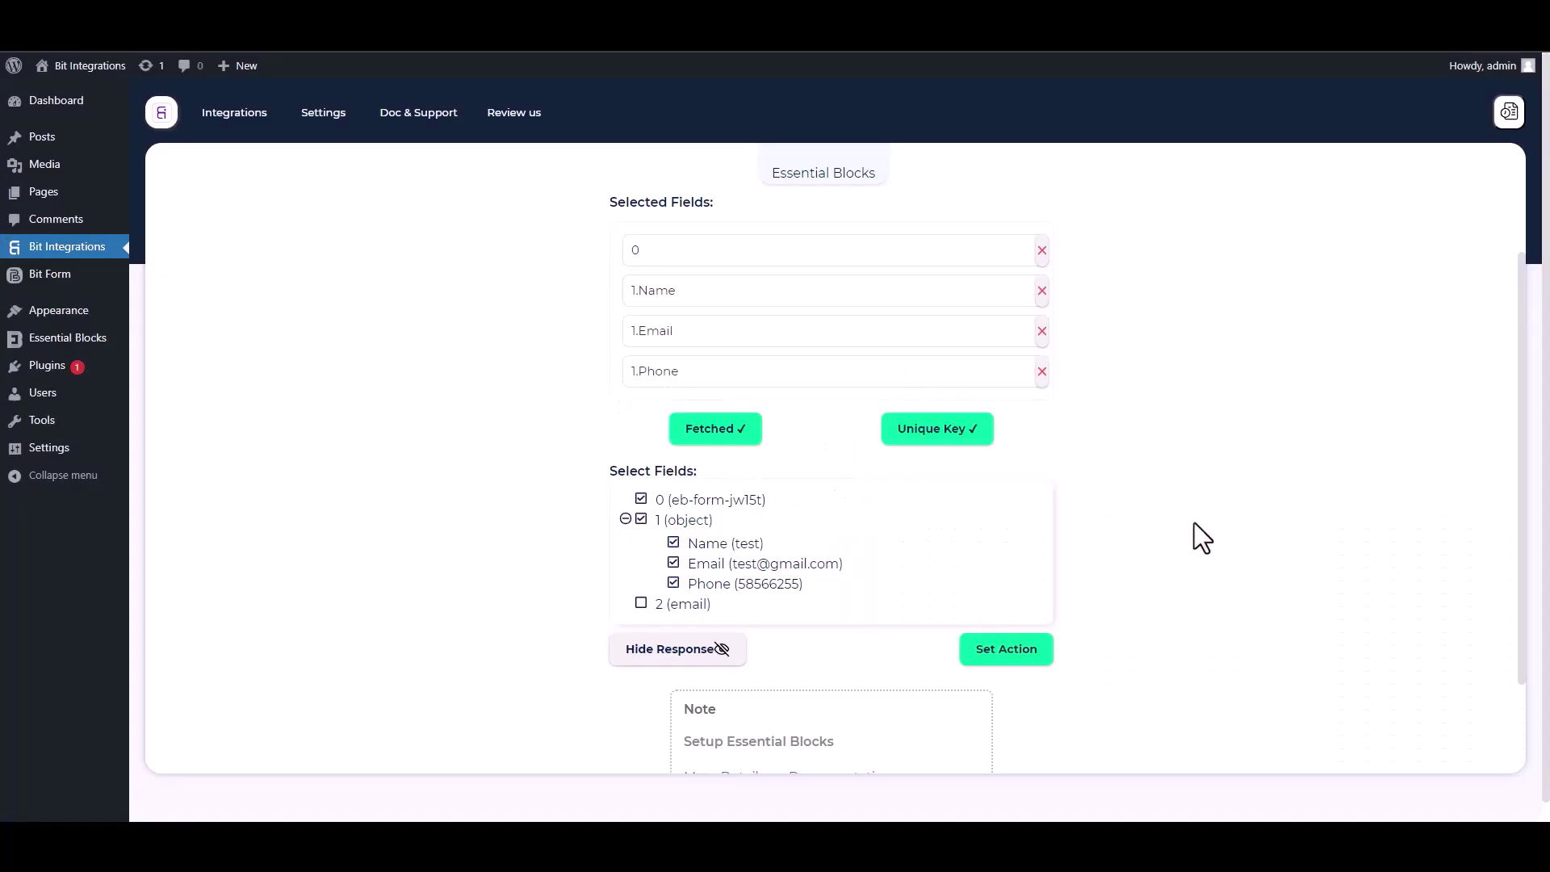
click(1047, 651)
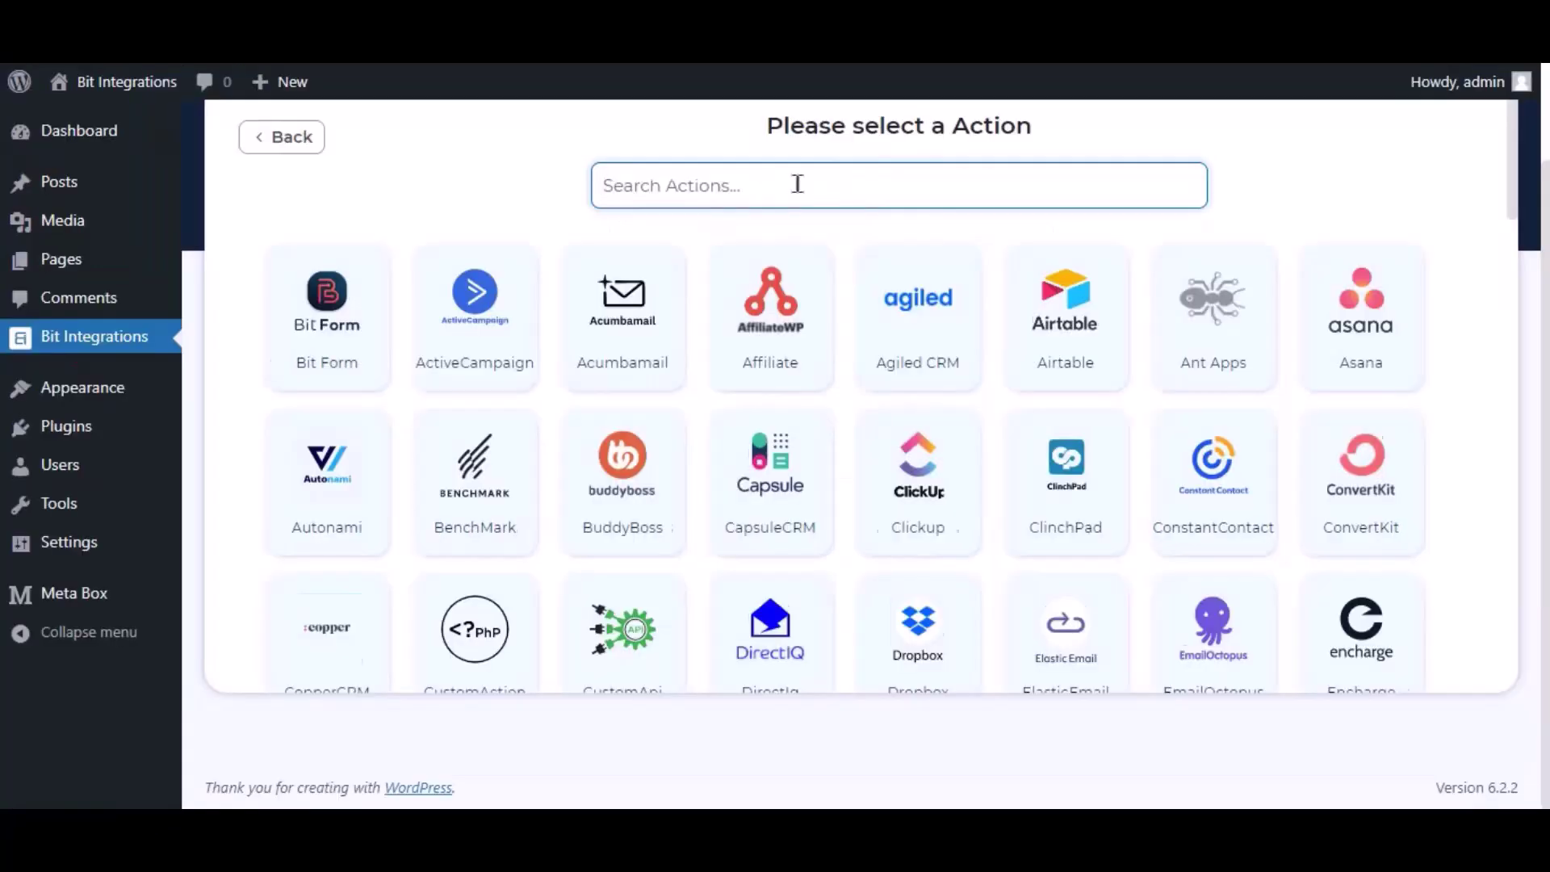
Choose ElasticEmail as the action and follow the link to the Elastic Email API console.
text(elastic)
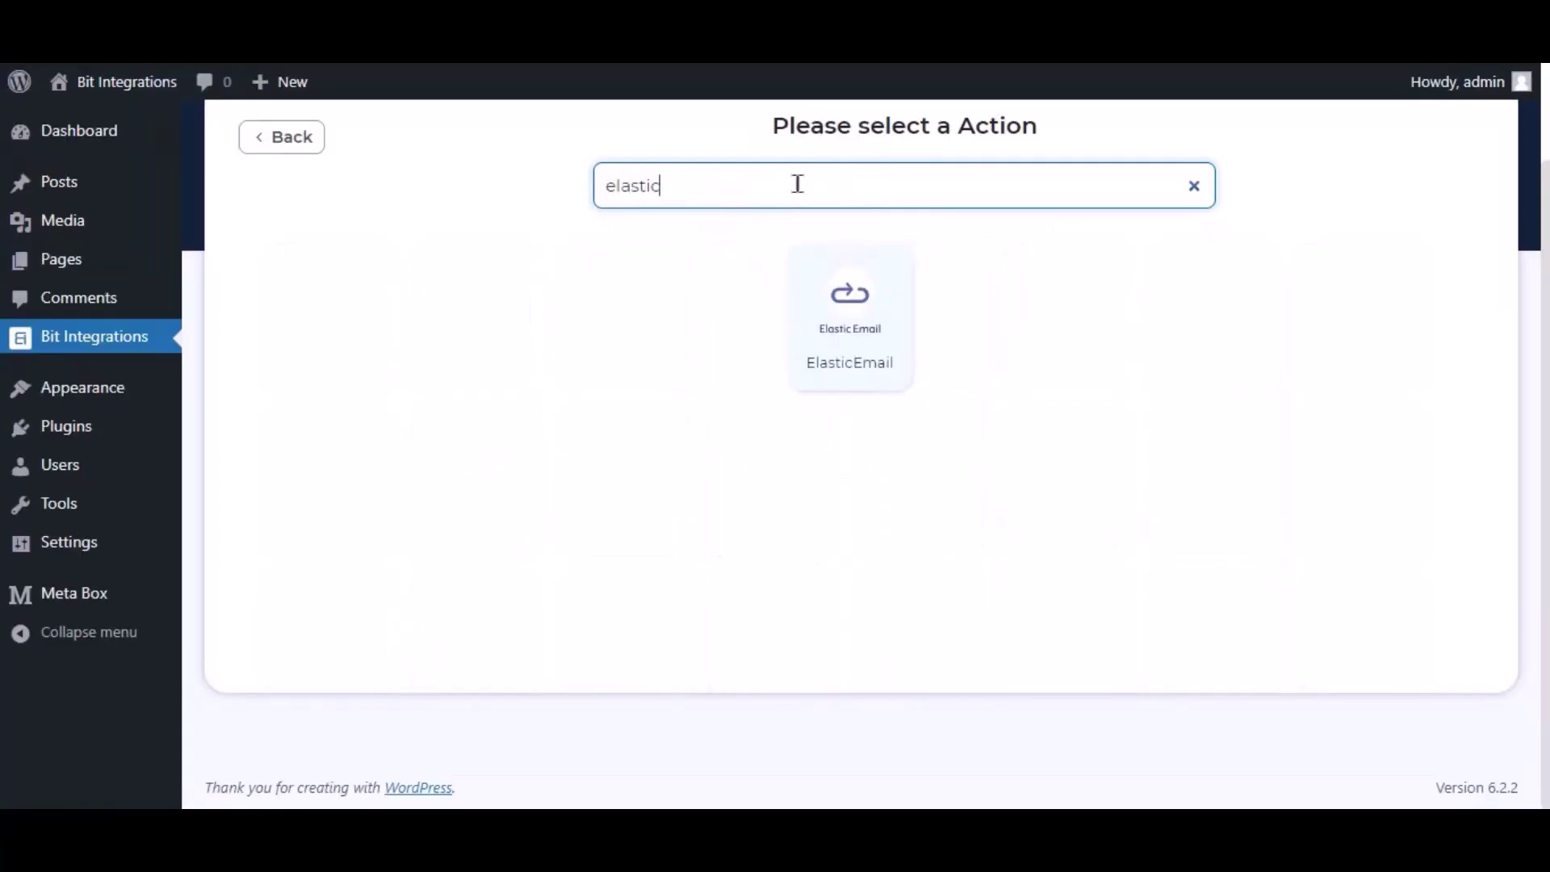
click(848, 303)
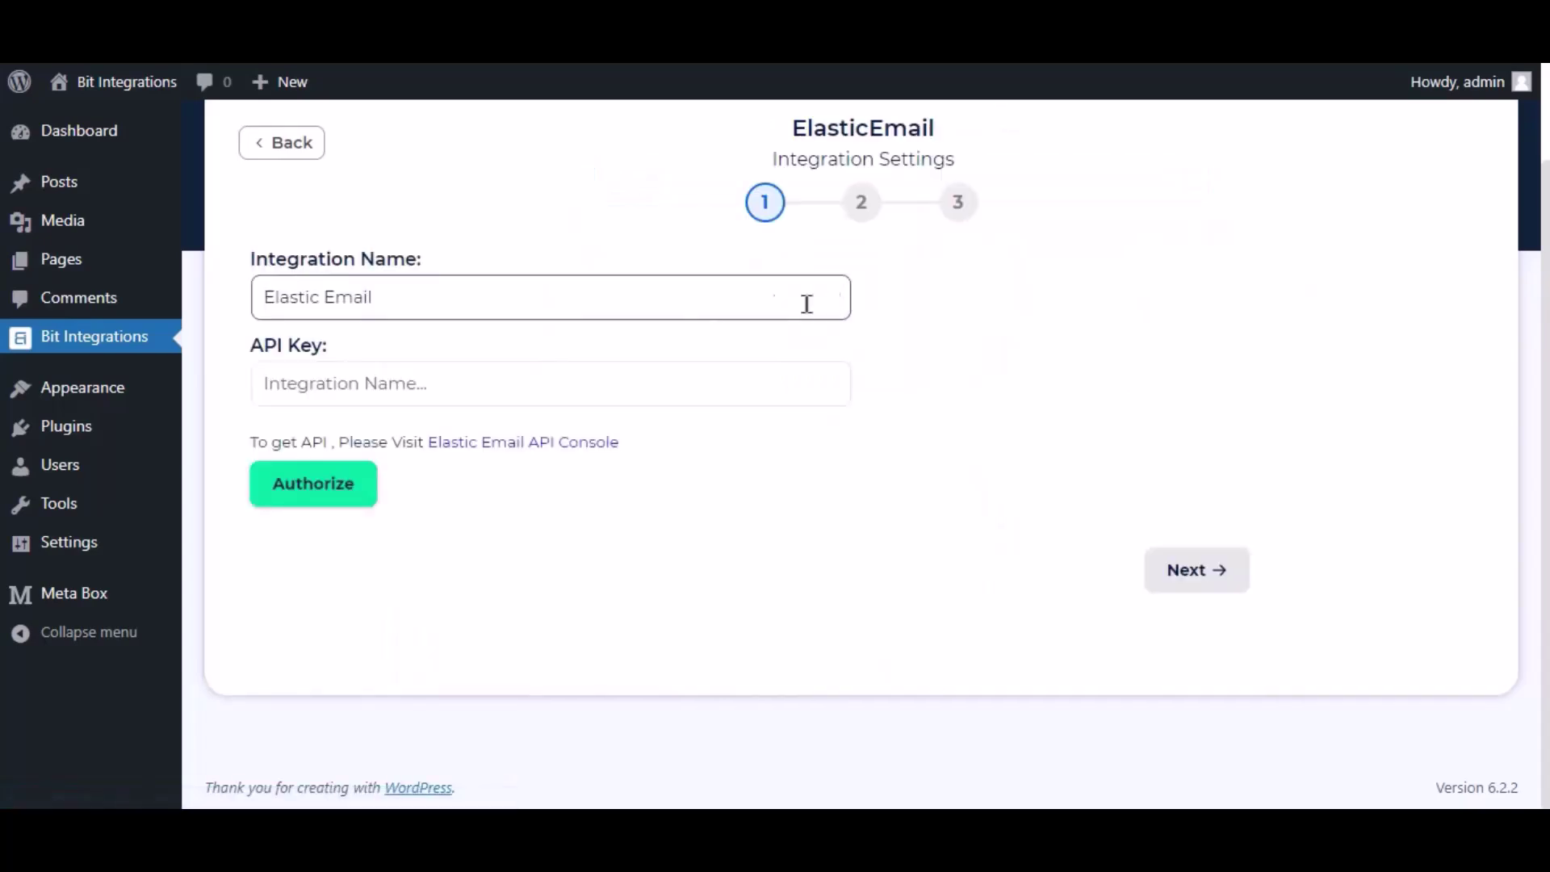
drag(371, 298, 252, 298)
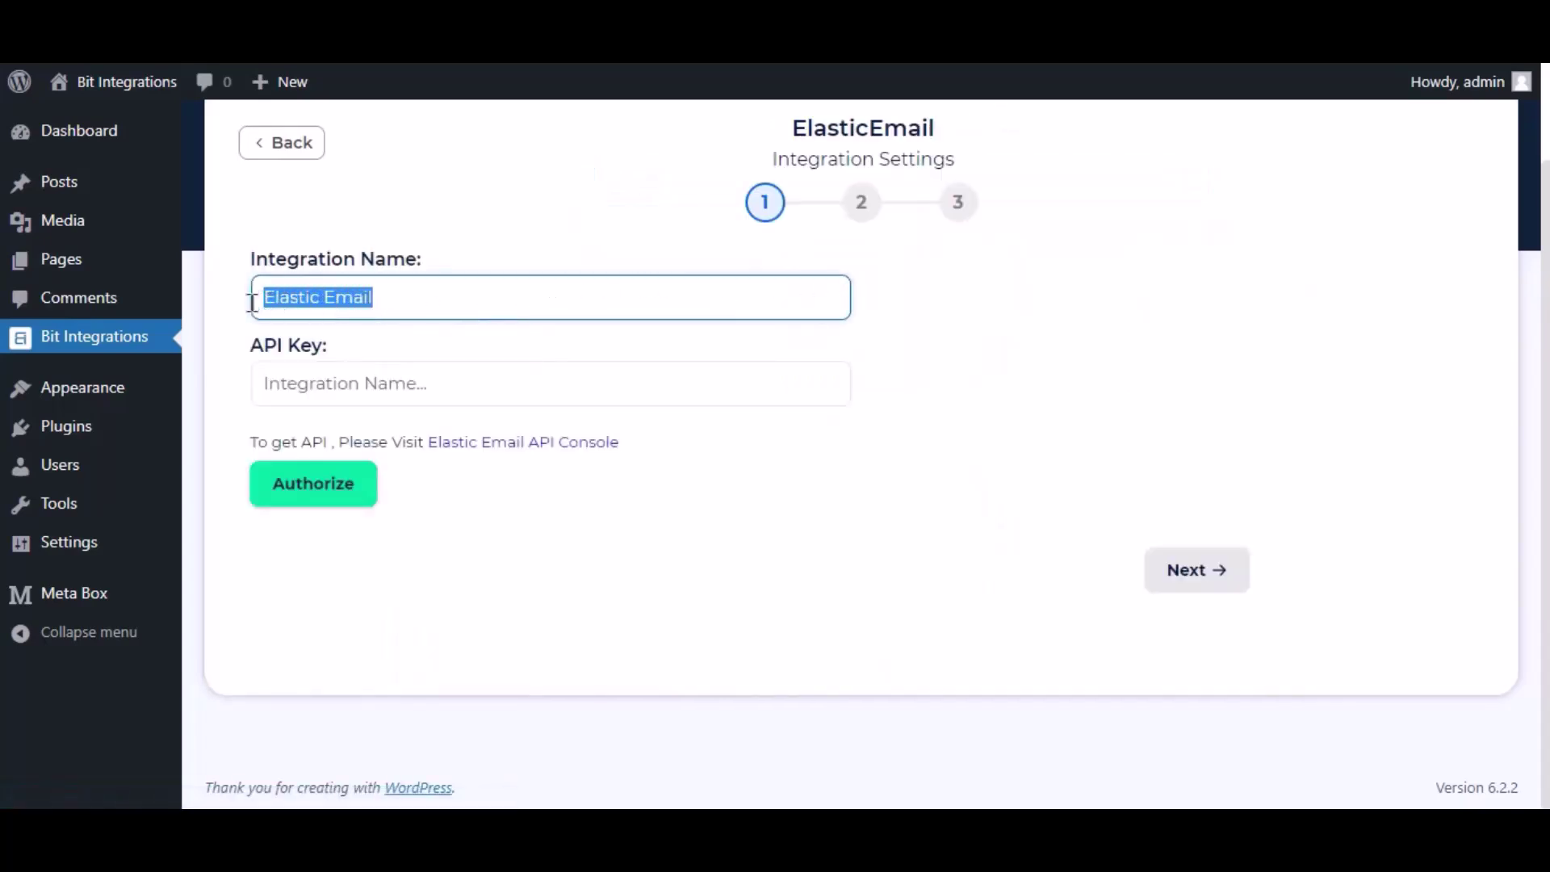
click(252, 333)
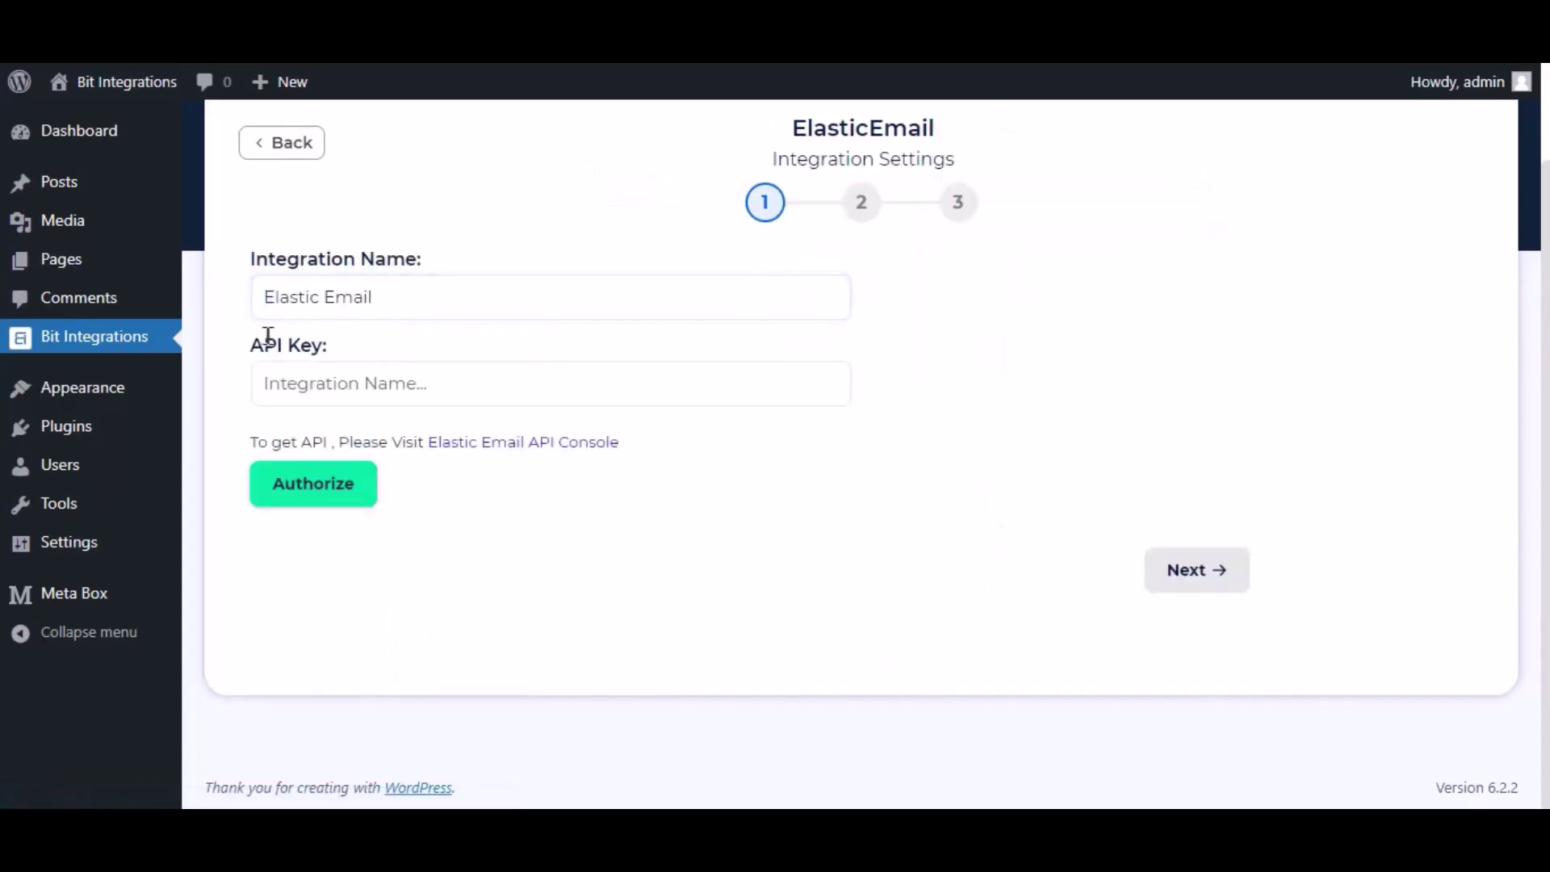
drag(242, 355, 356, 365)
click(379, 341)
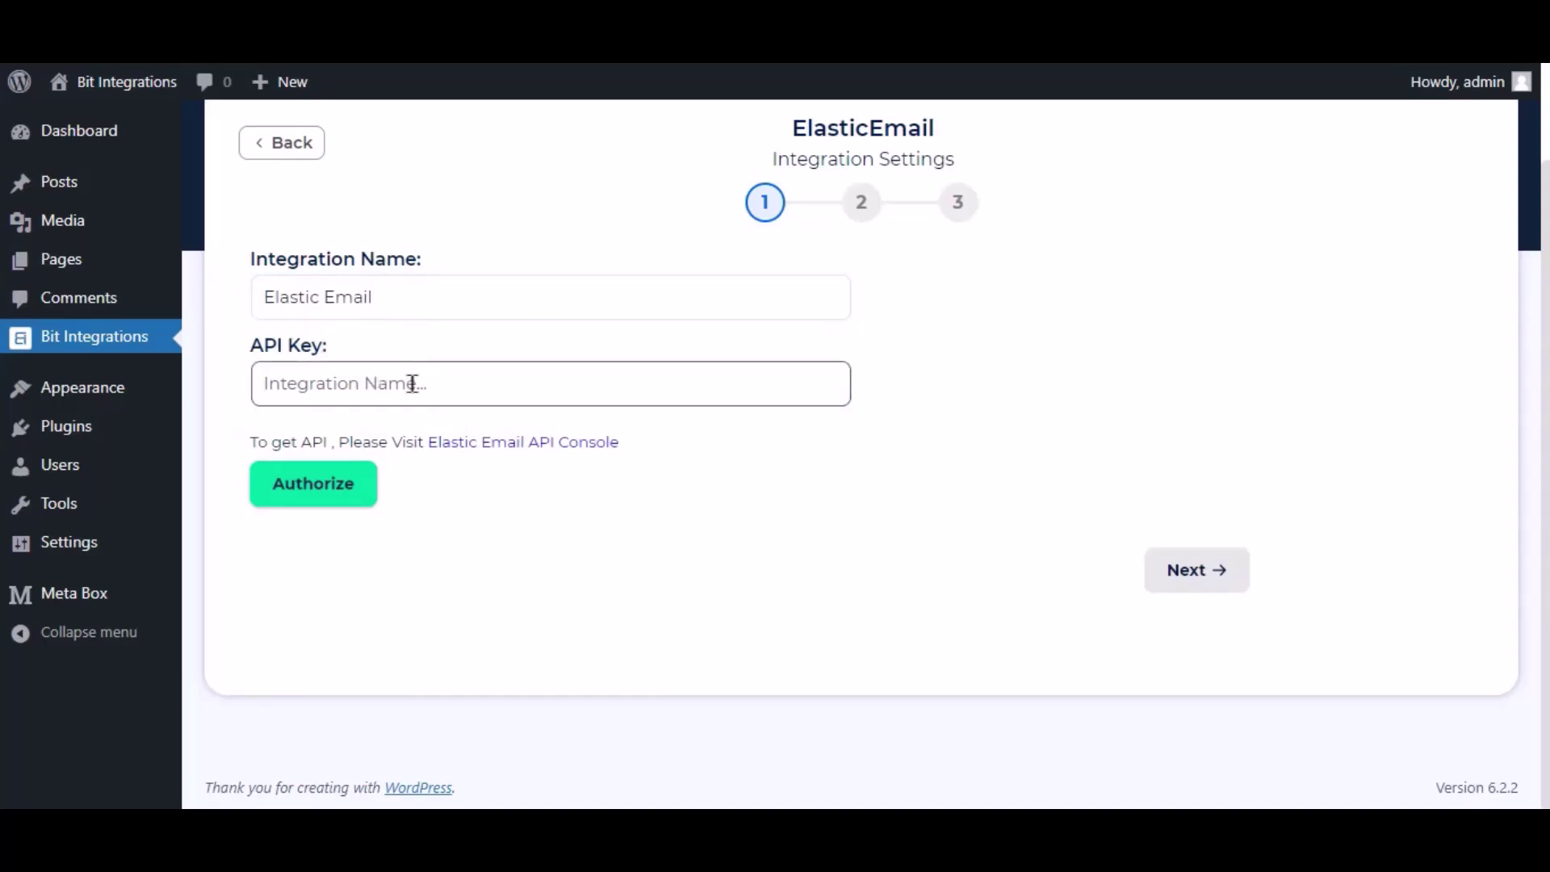
click(565, 461)
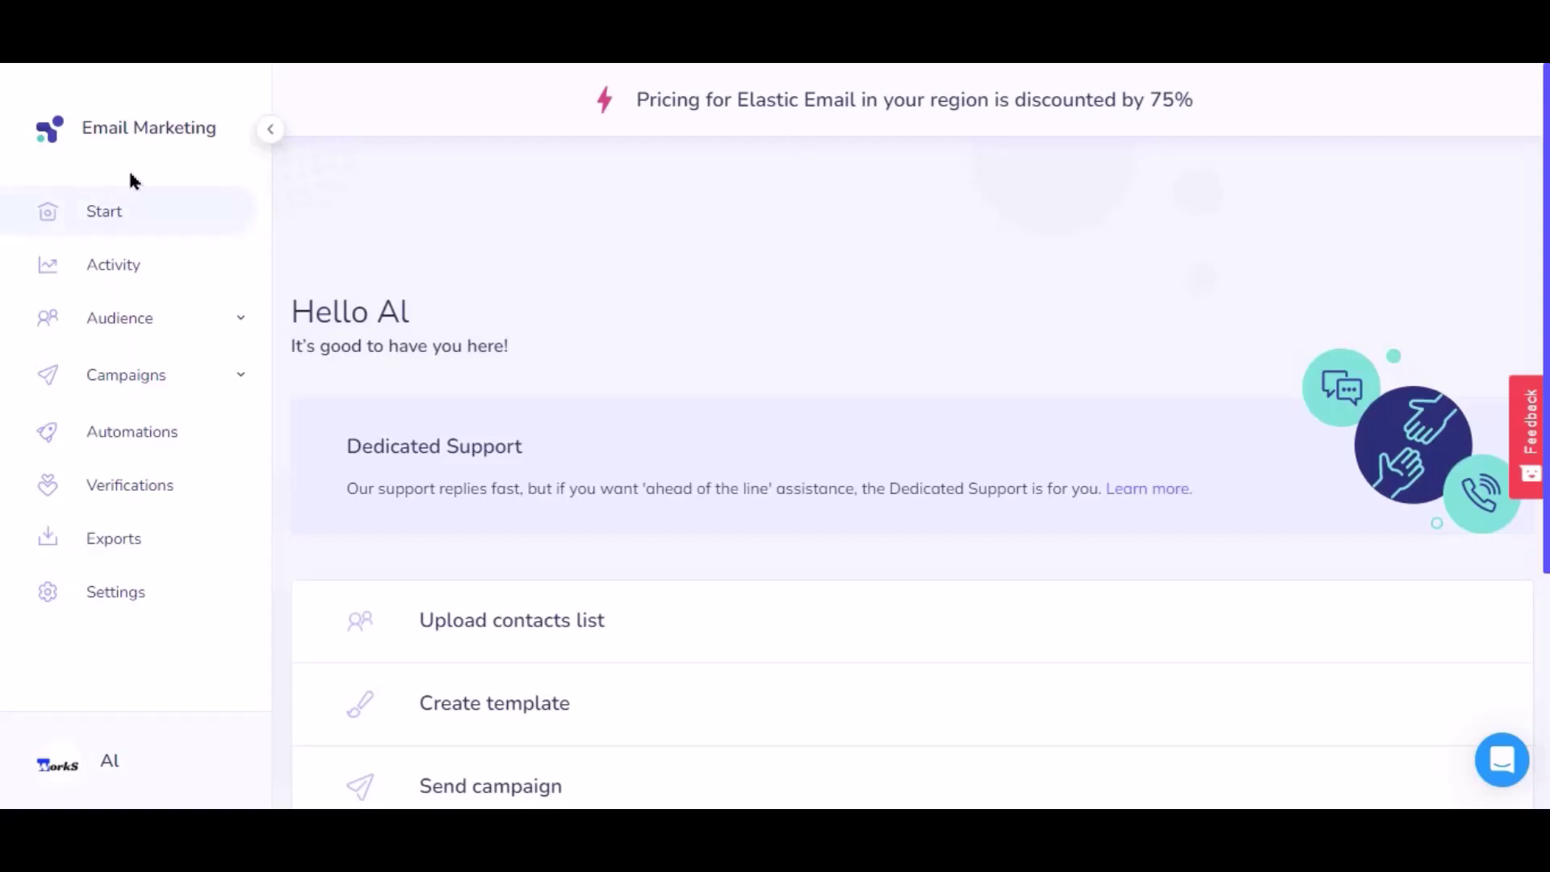
Create a full-access Elastic Email API key named 'bit integrations' and copy it.
click(134, 595)
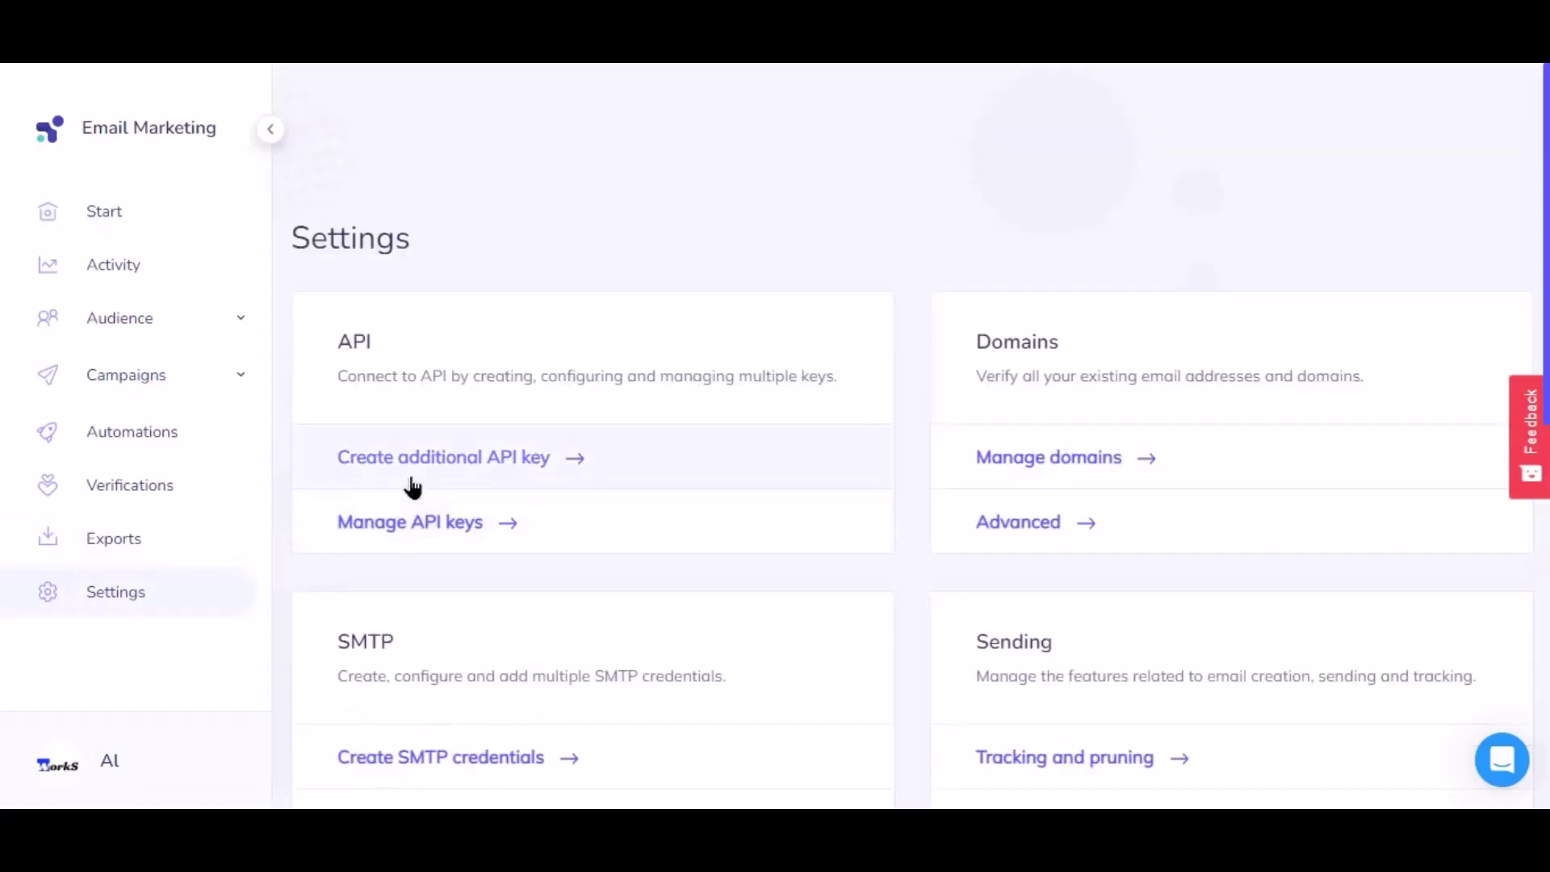
click(519, 457)
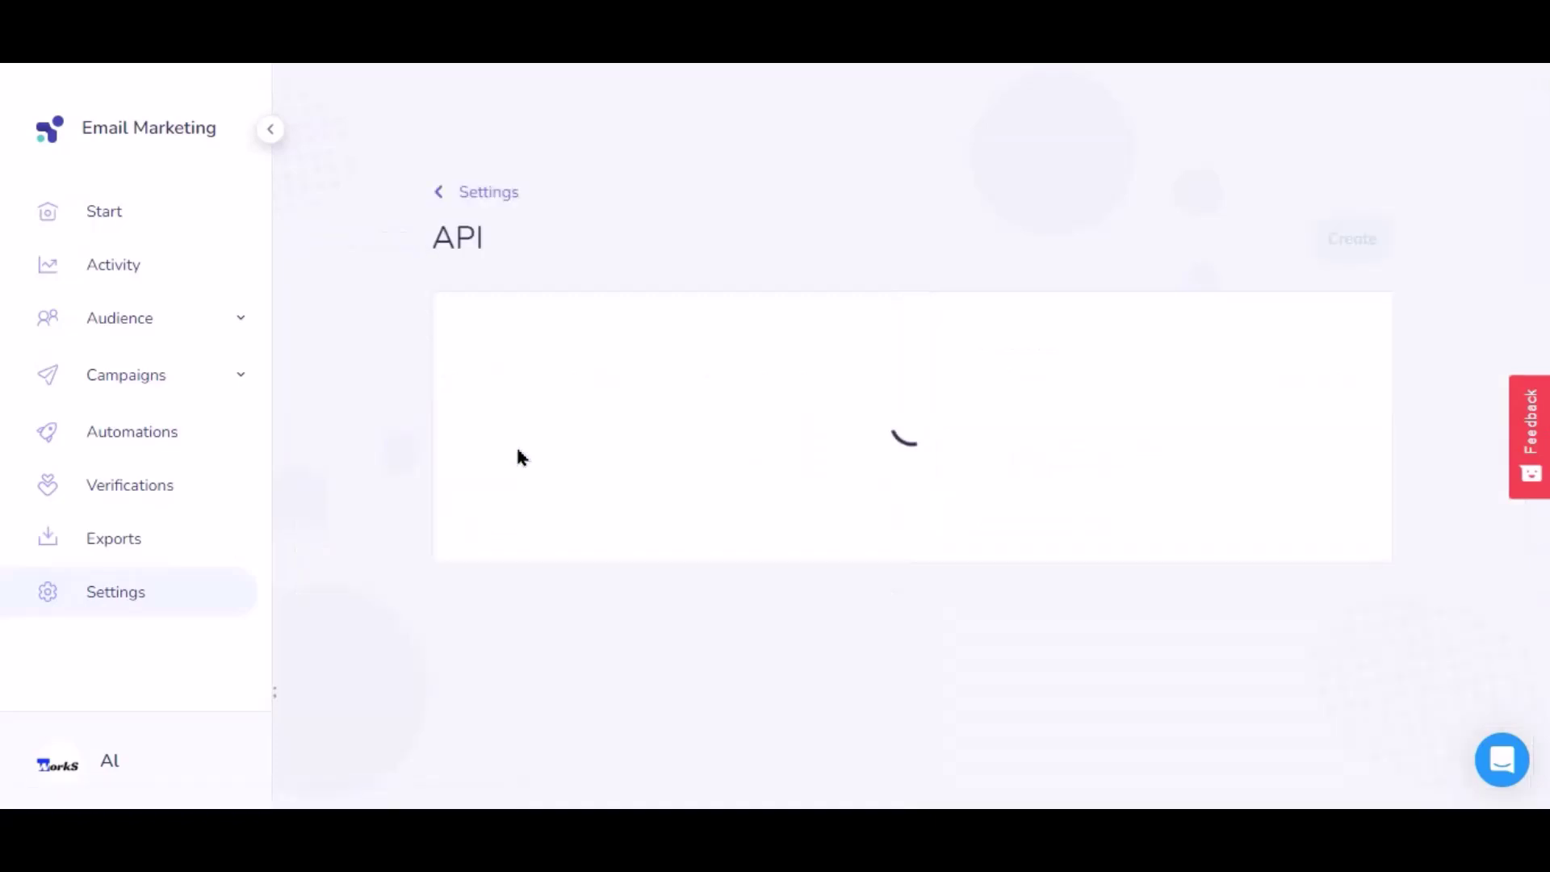
click(574, 393)
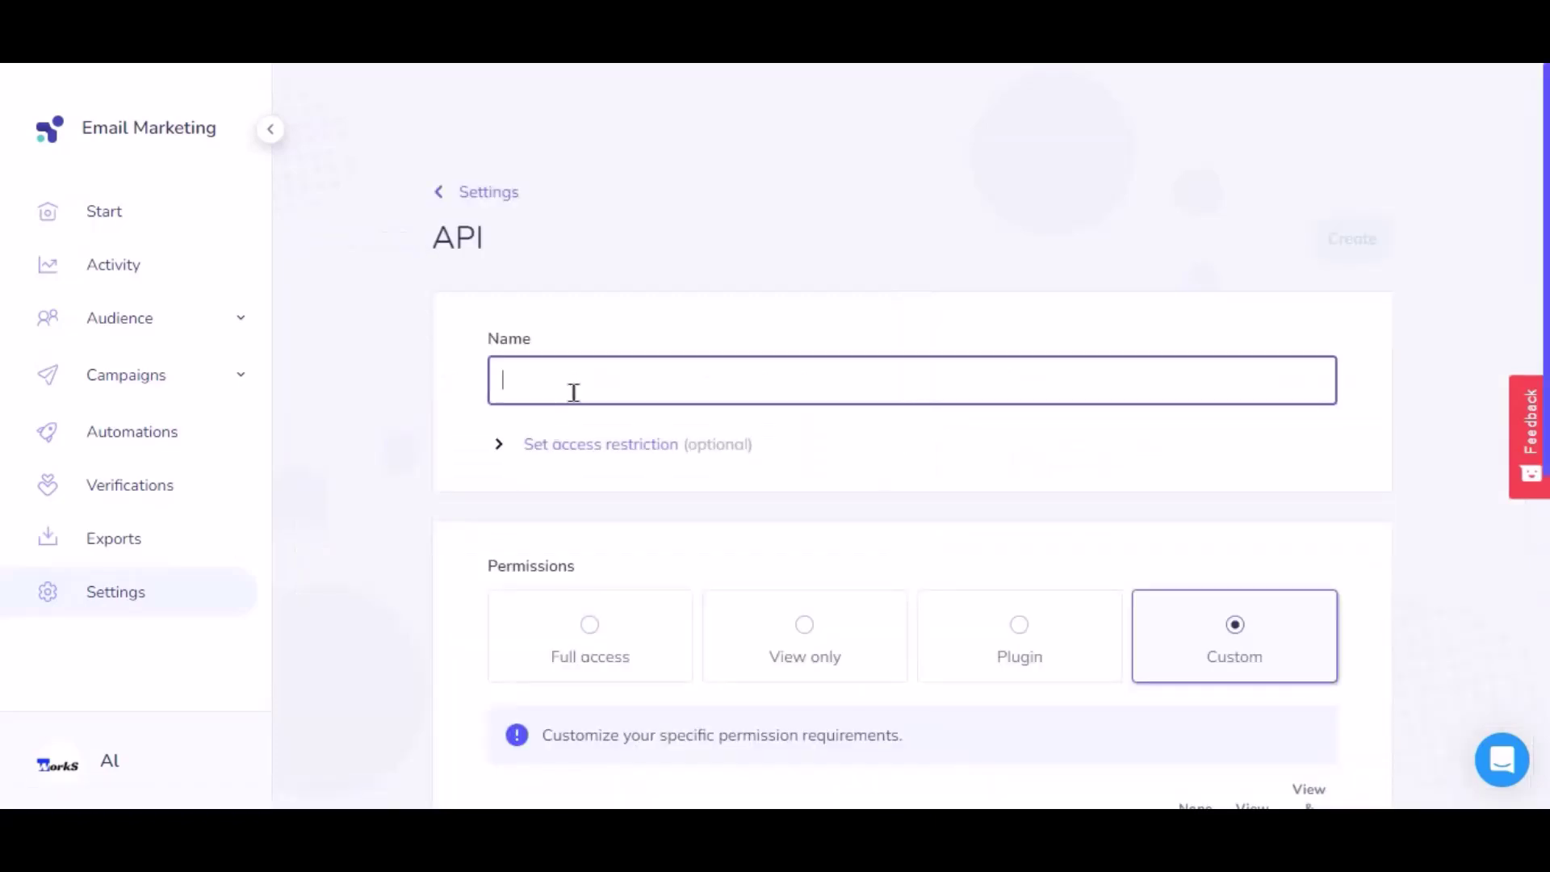
text(bit integrations)
click(590, 634)
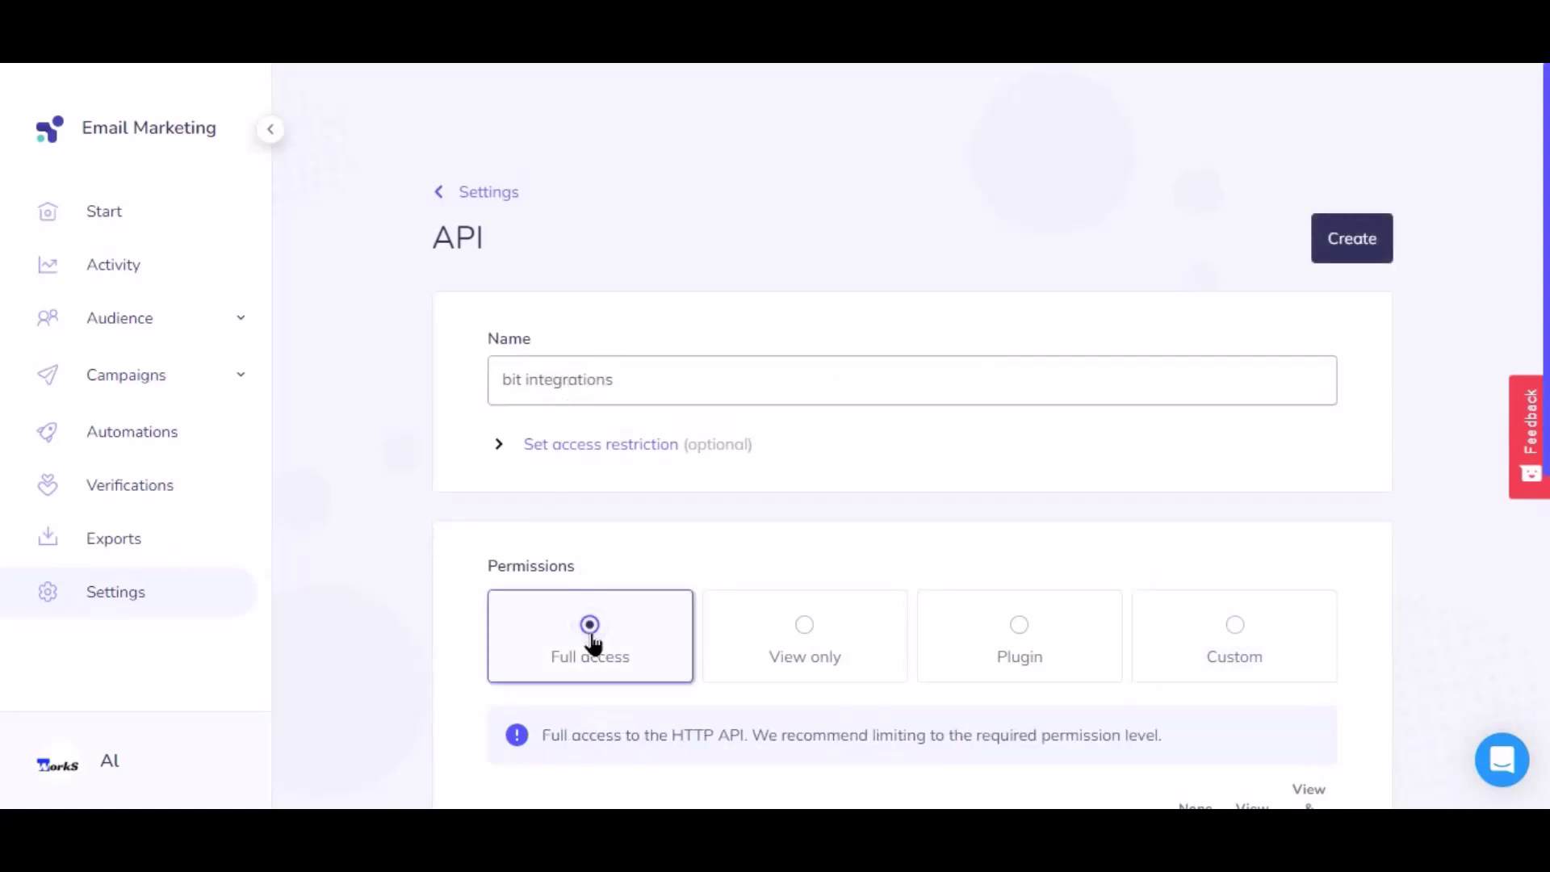
click(1354, 254)
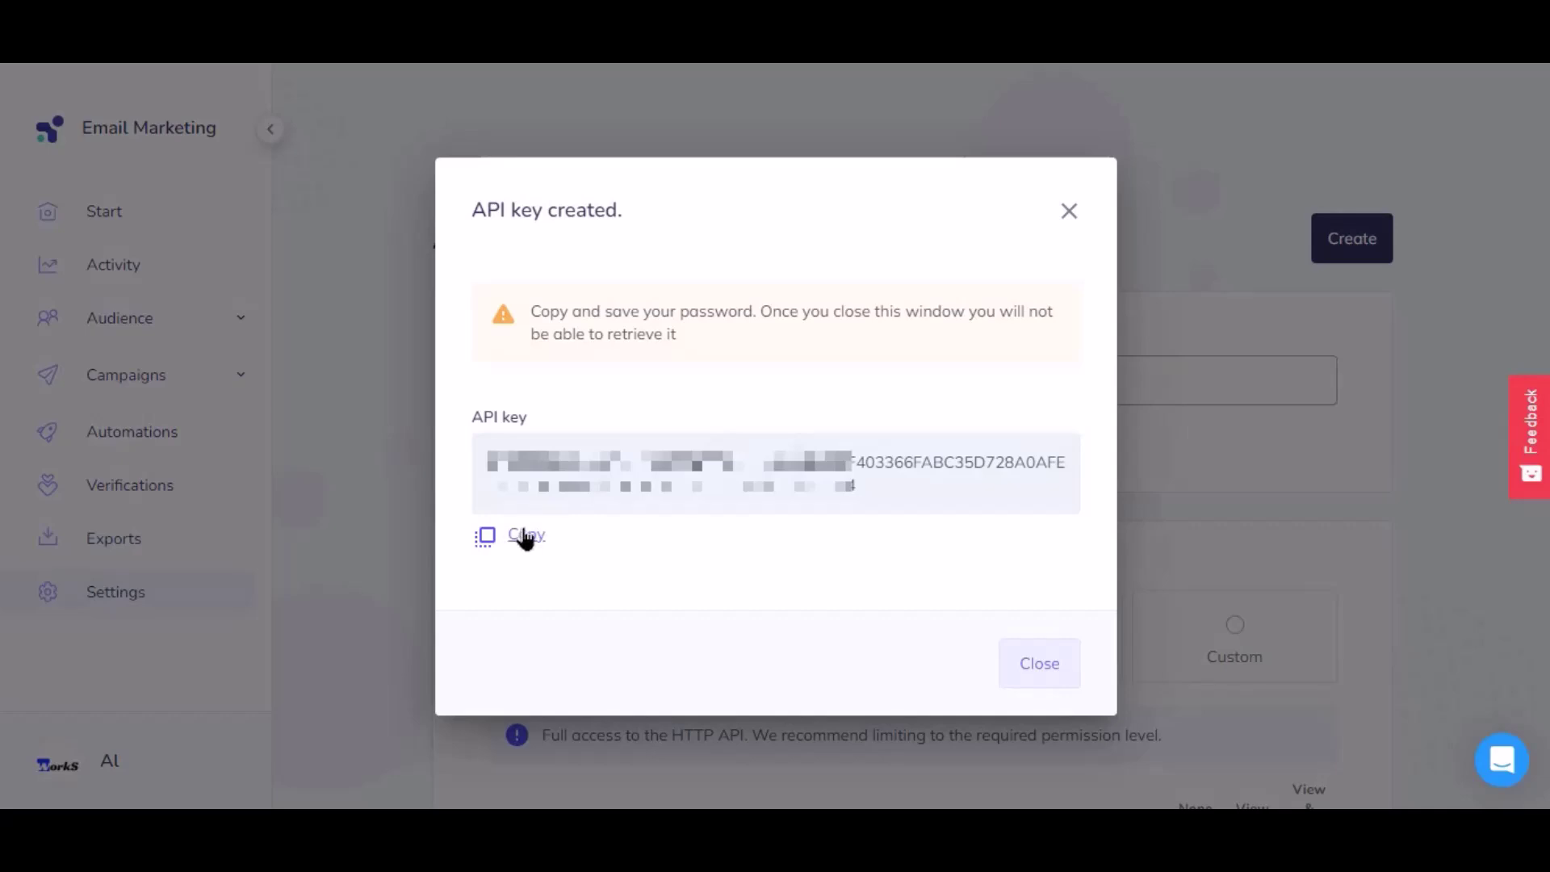
click(526, 536)
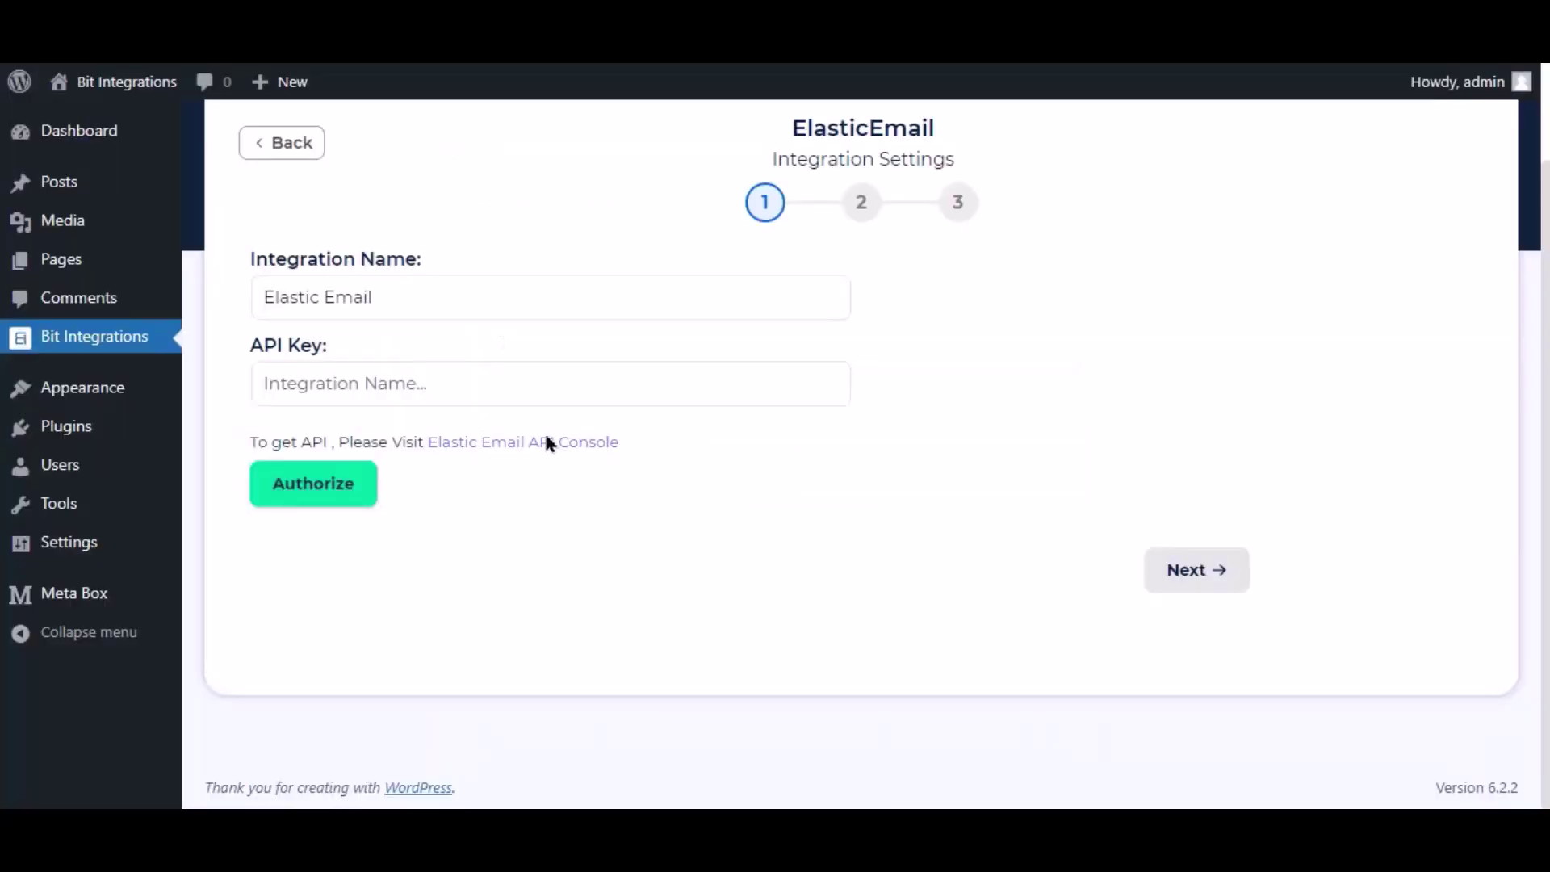
Paste the copied API key, authorize ElasticEmail, and proceed to list and field mapping.
click(568, 385)
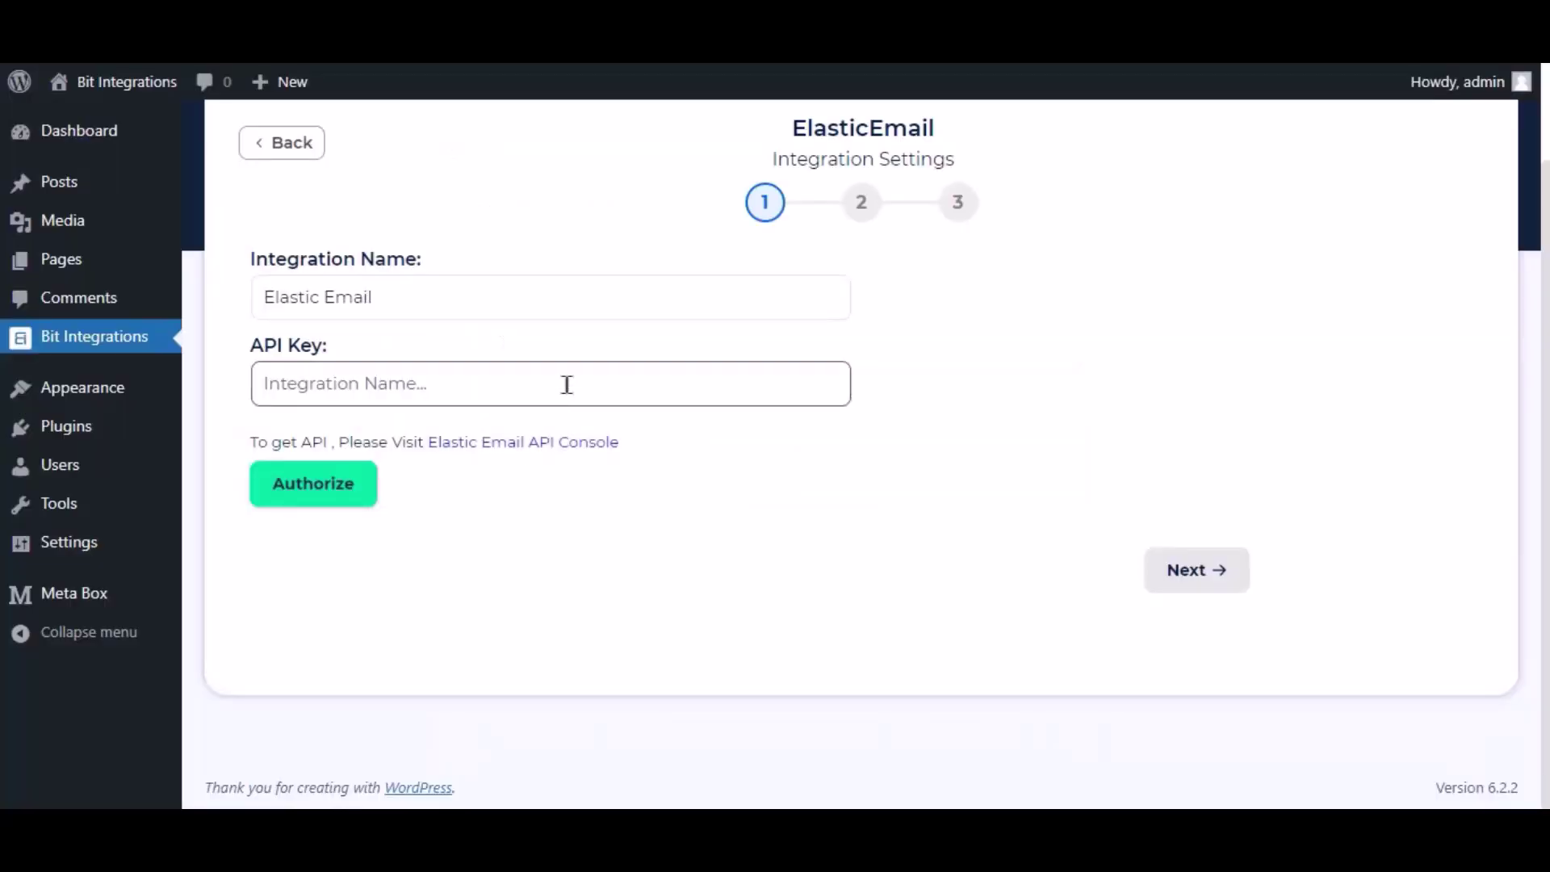
key(ctrl+v)
click(790, 447)
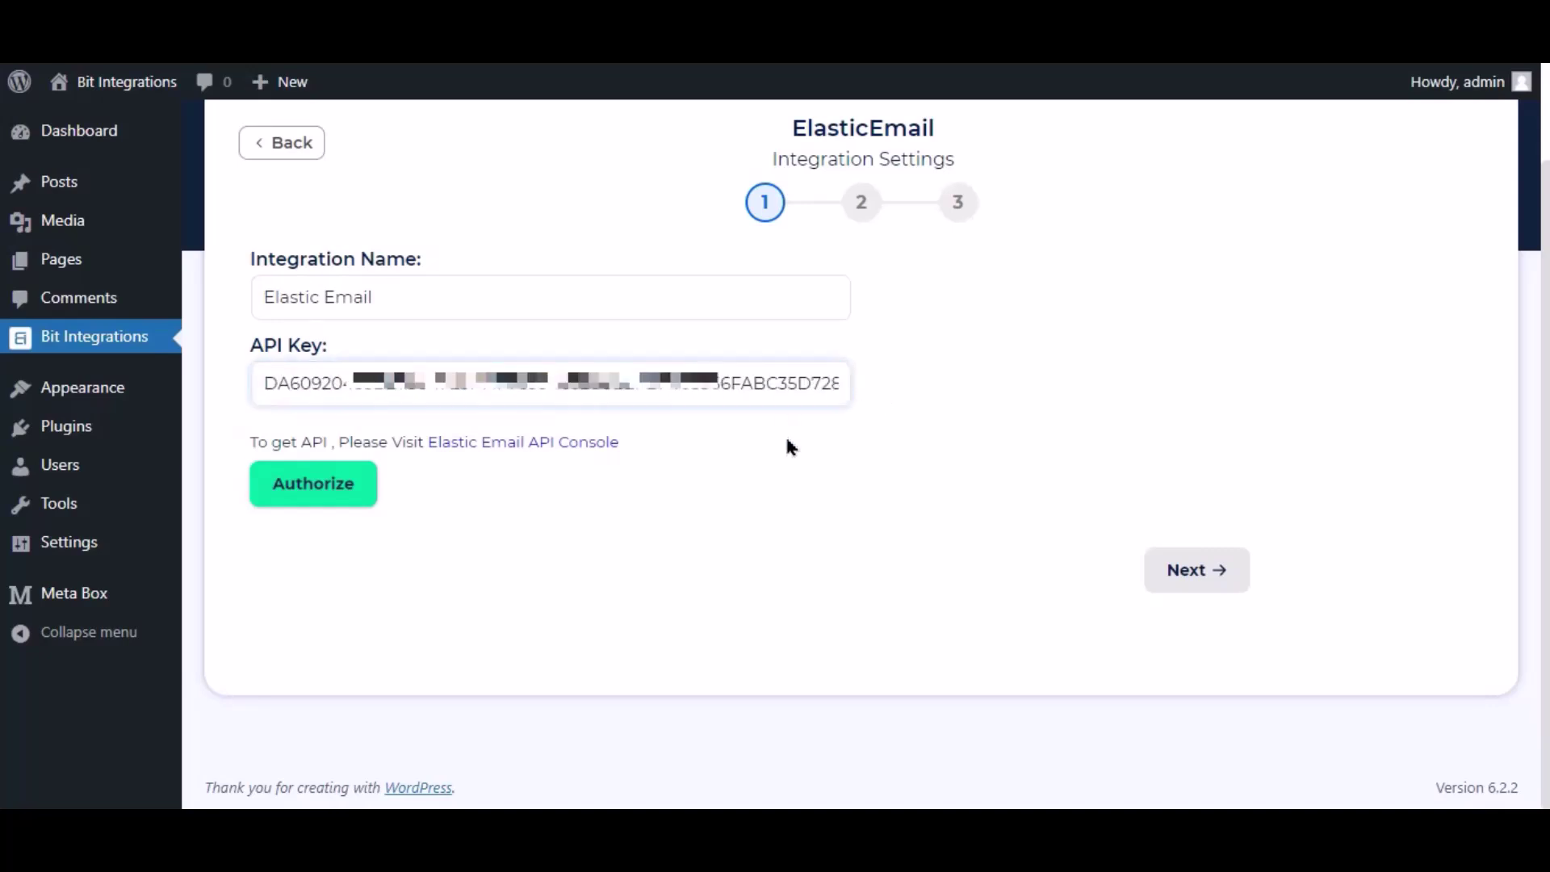
click(341, 489)
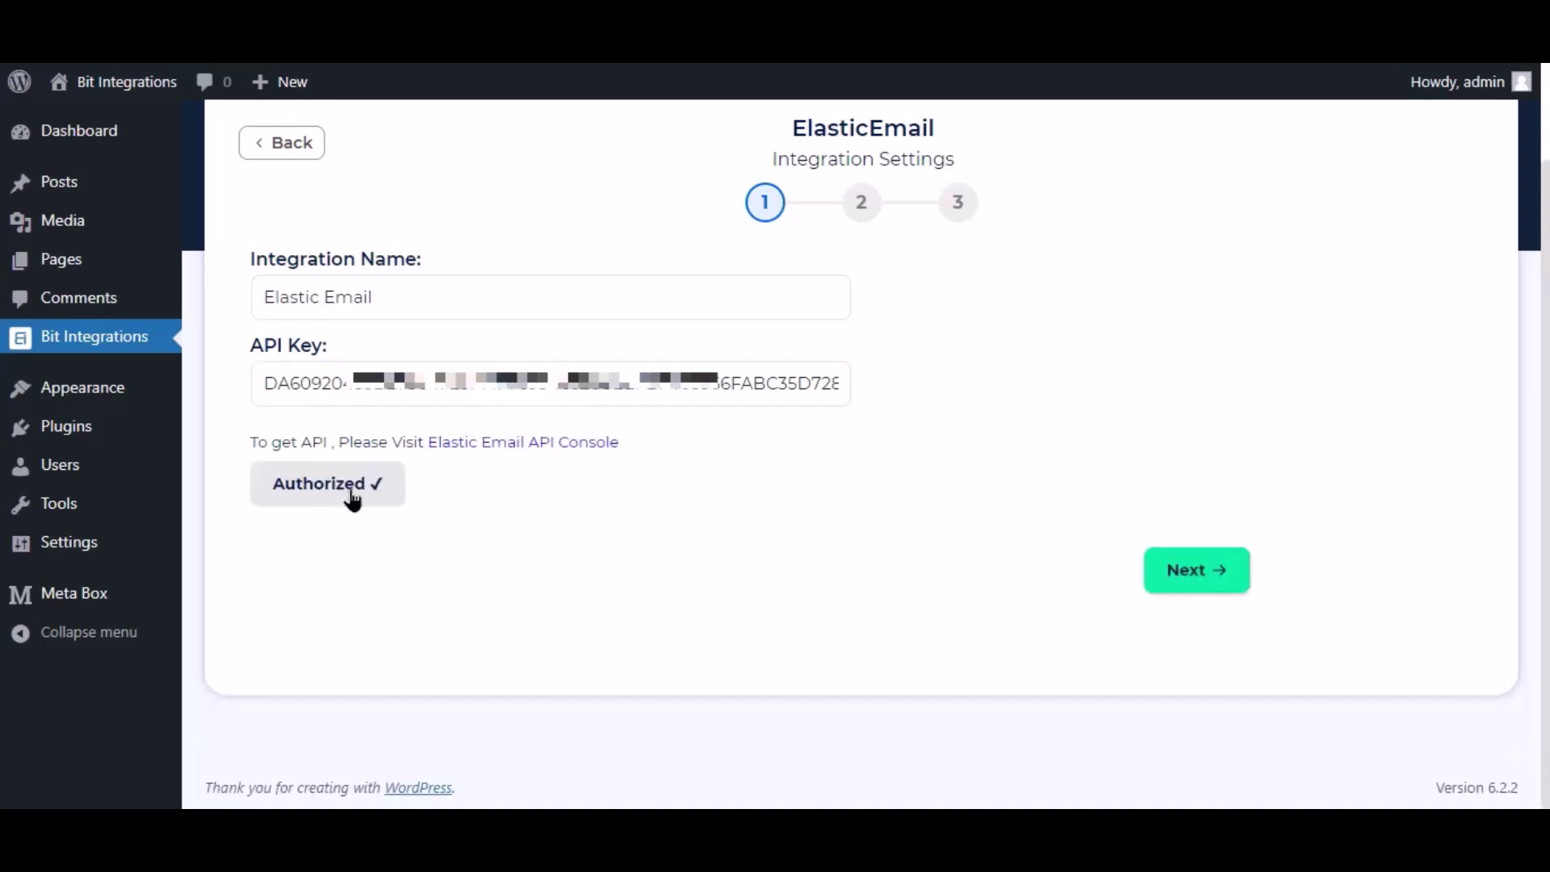
click(1187, 575)
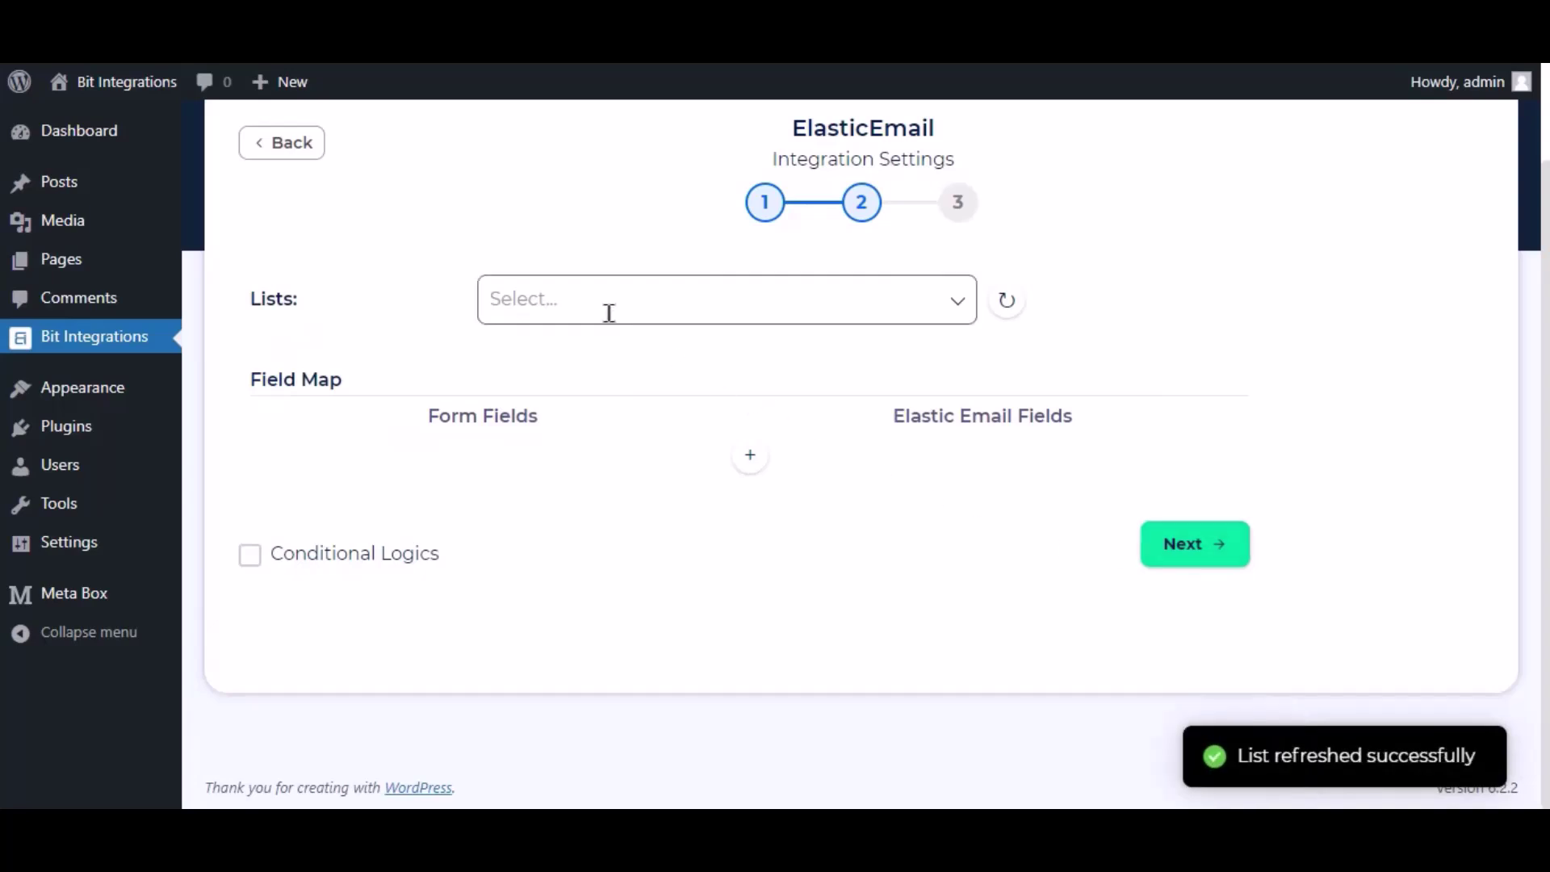
Select the Bit Integrations list as the Elastic Email destination.
double_click(267, 301)
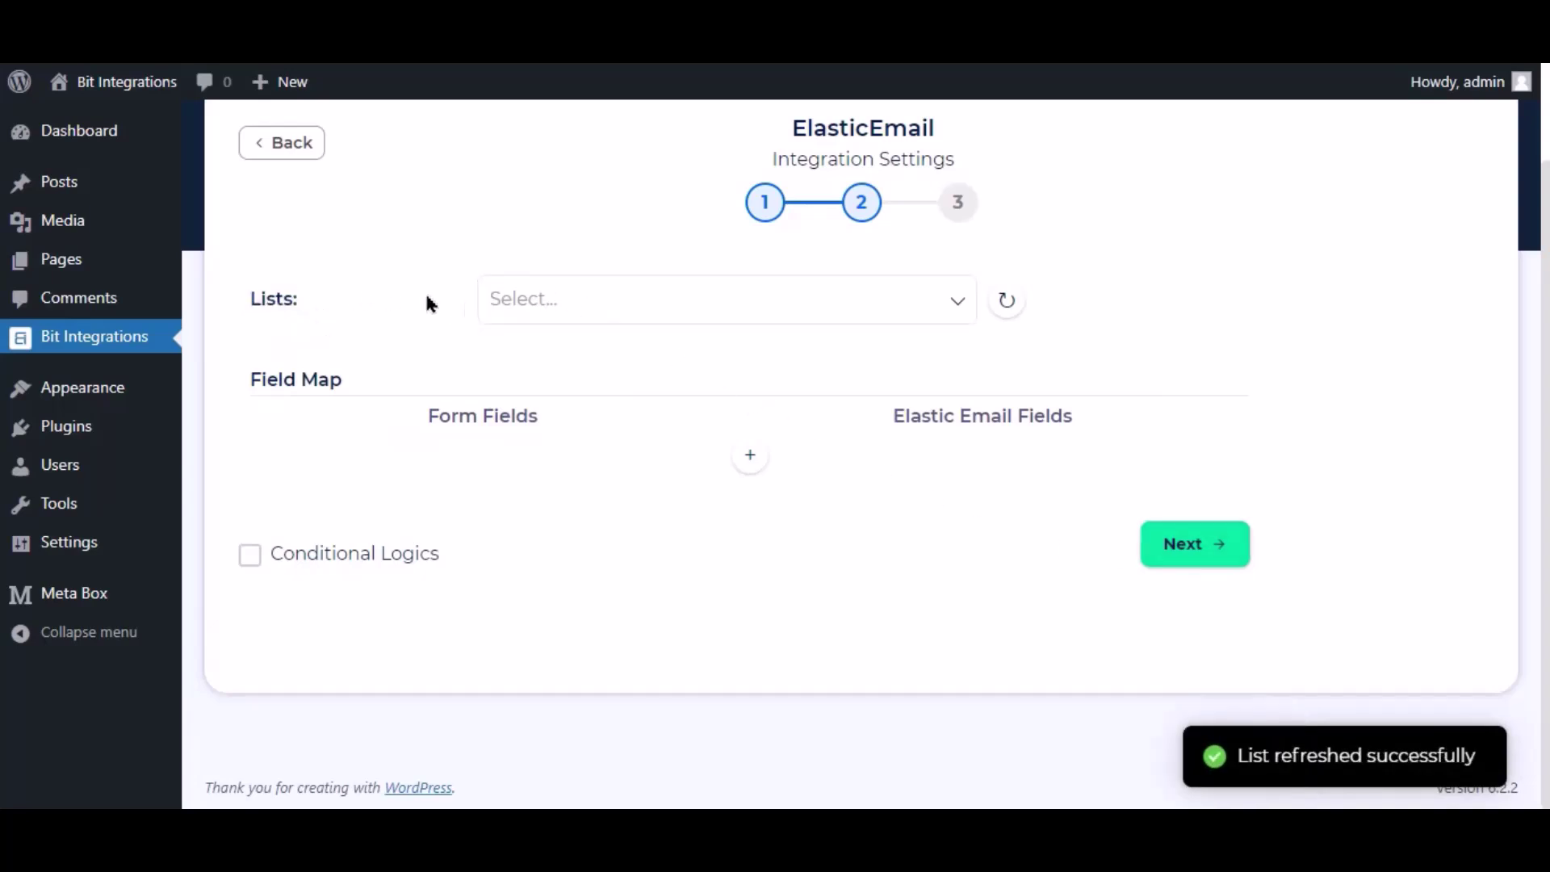
click(608, 307)
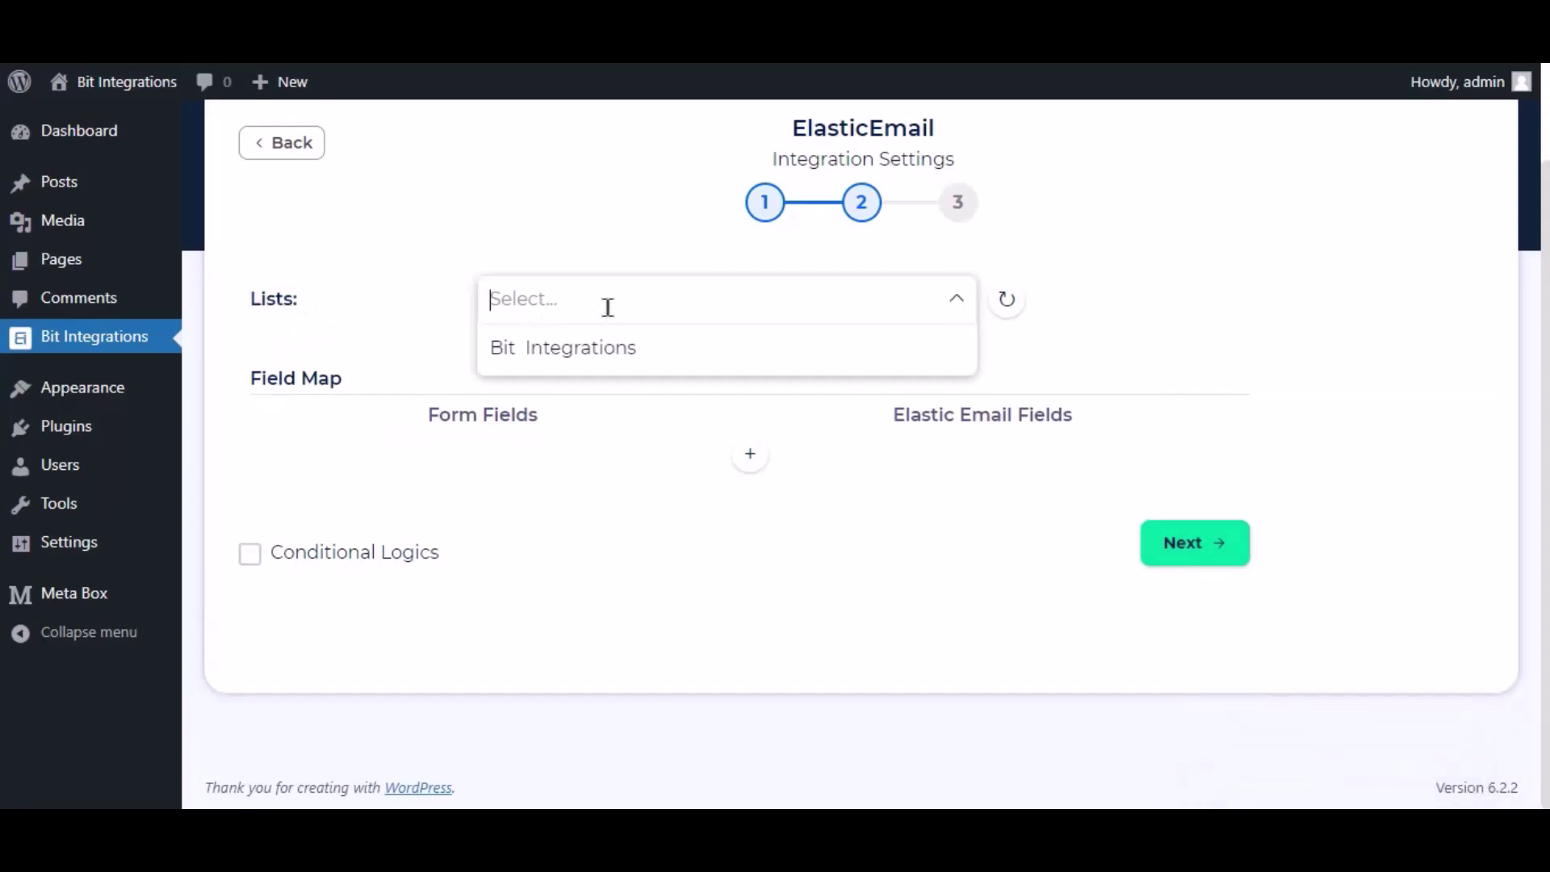
click(602, 365)
click(695, 389)
scroll(524, 492, up, 2)
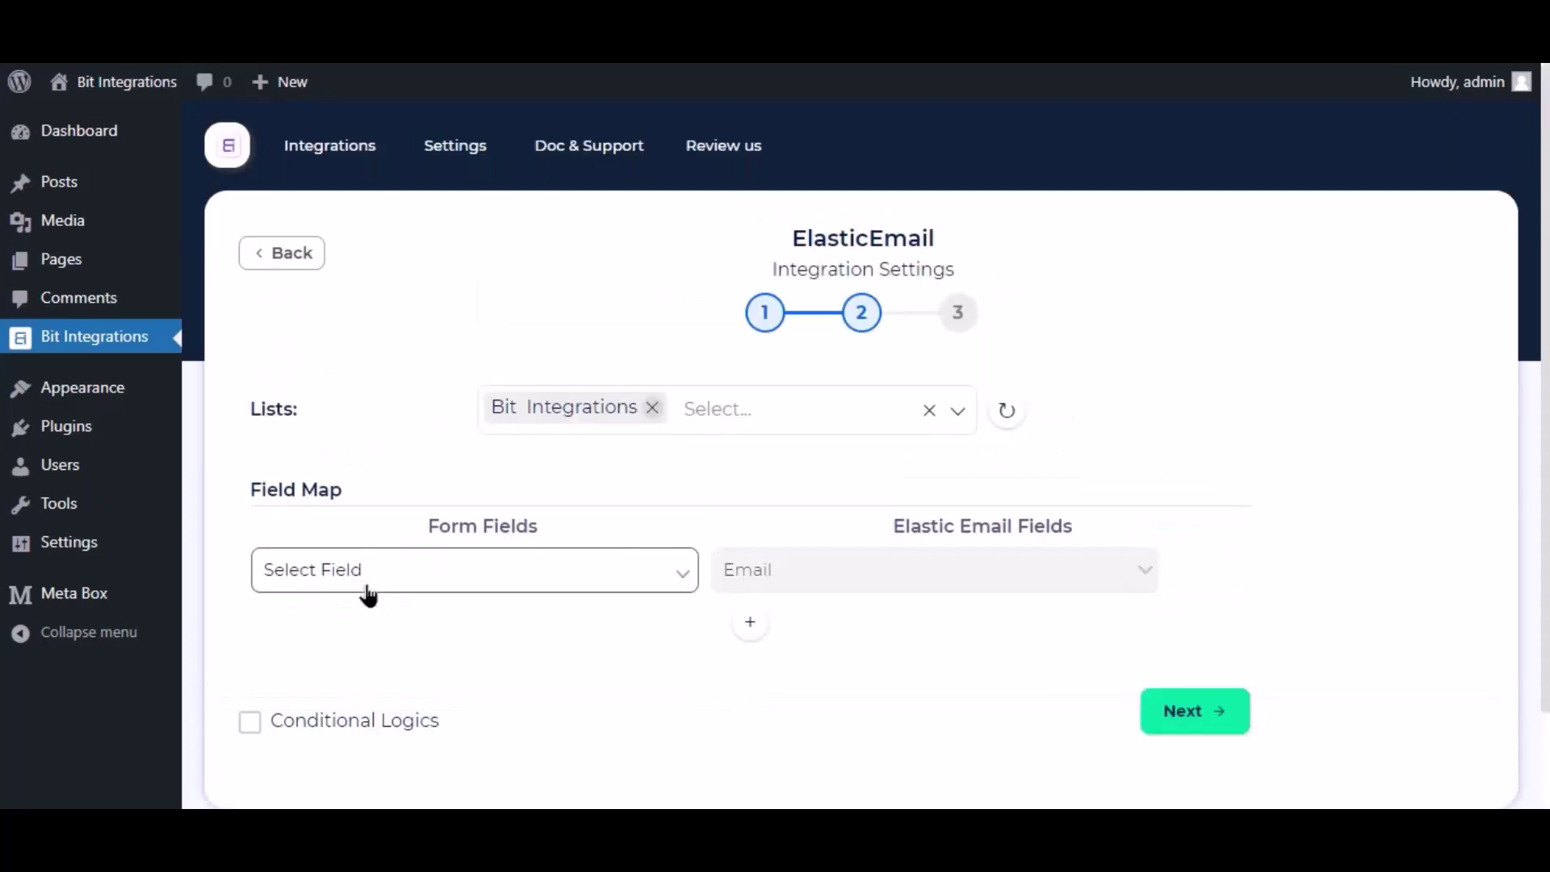
Map the form's Email field to Email and its Name field to FirstName.
click(463, 589)
click(327, 675)
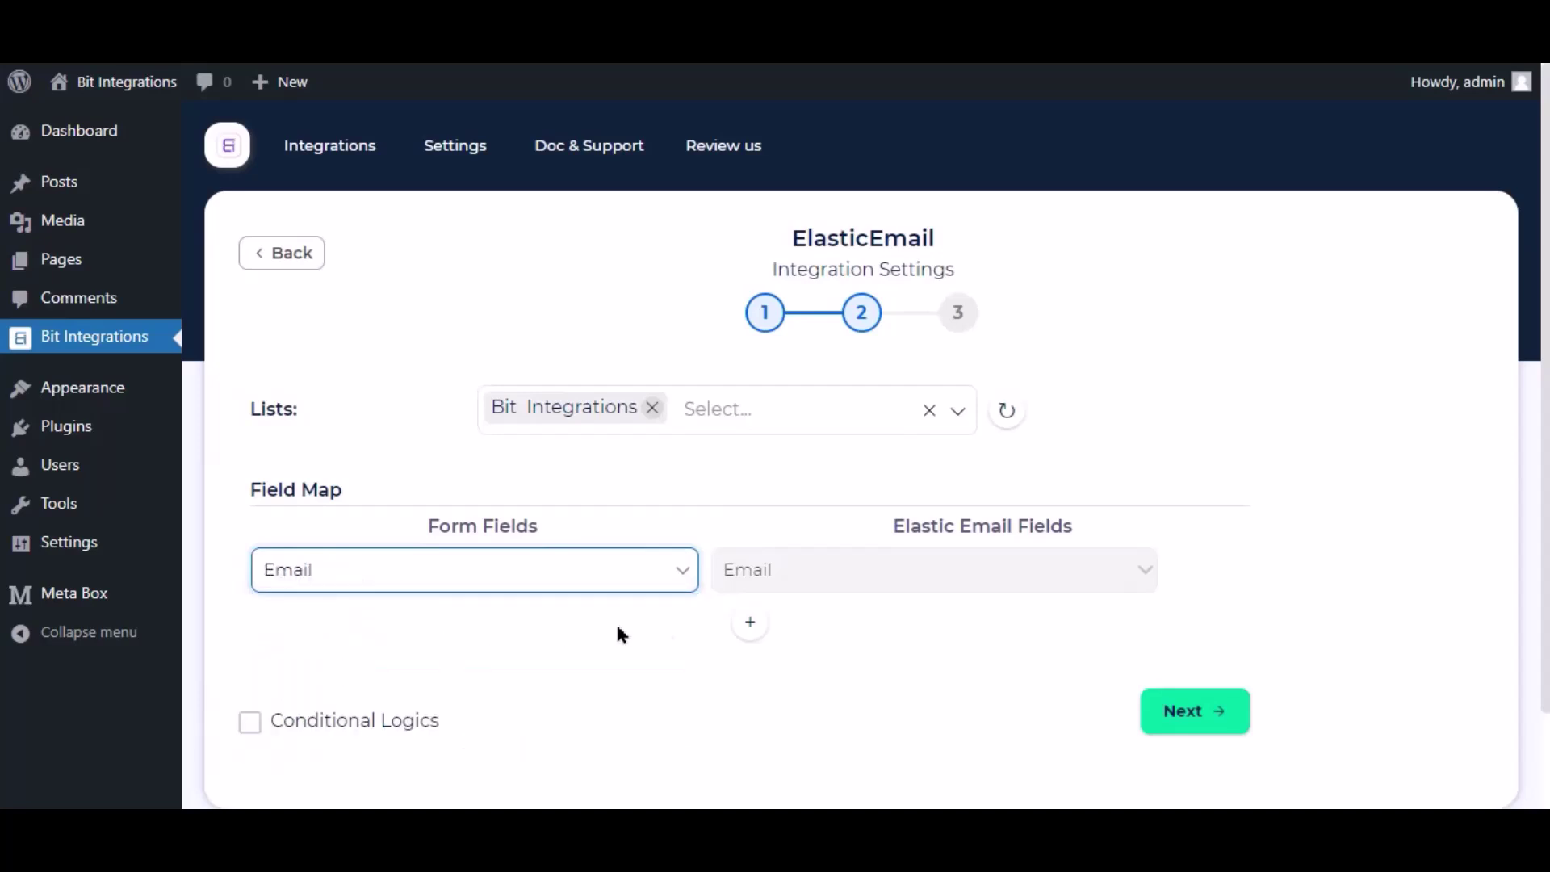
click(750, 625)
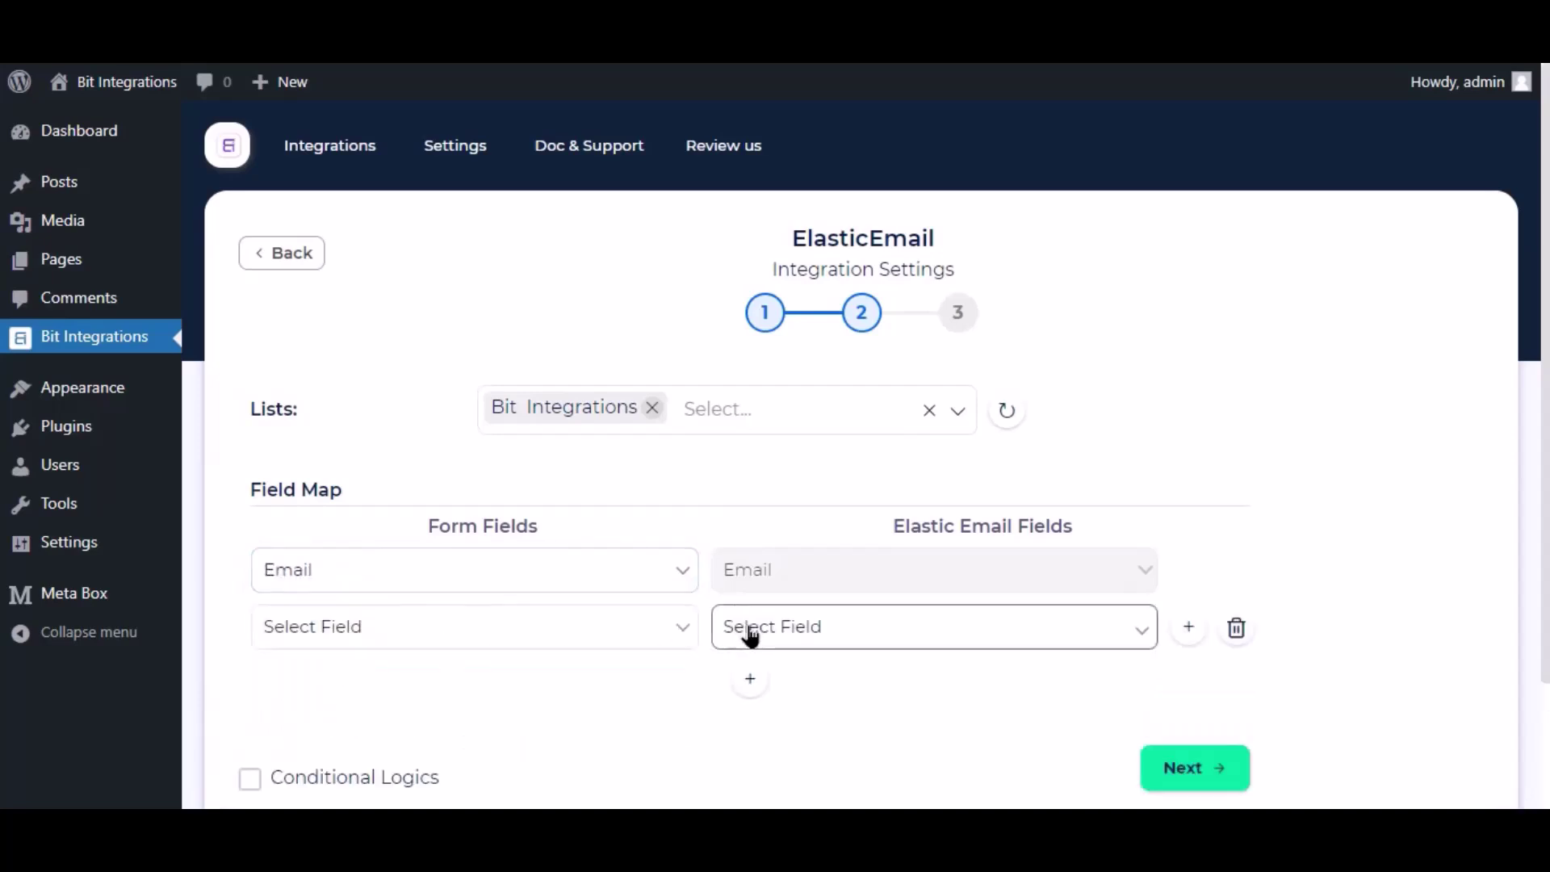
click(750, 637)
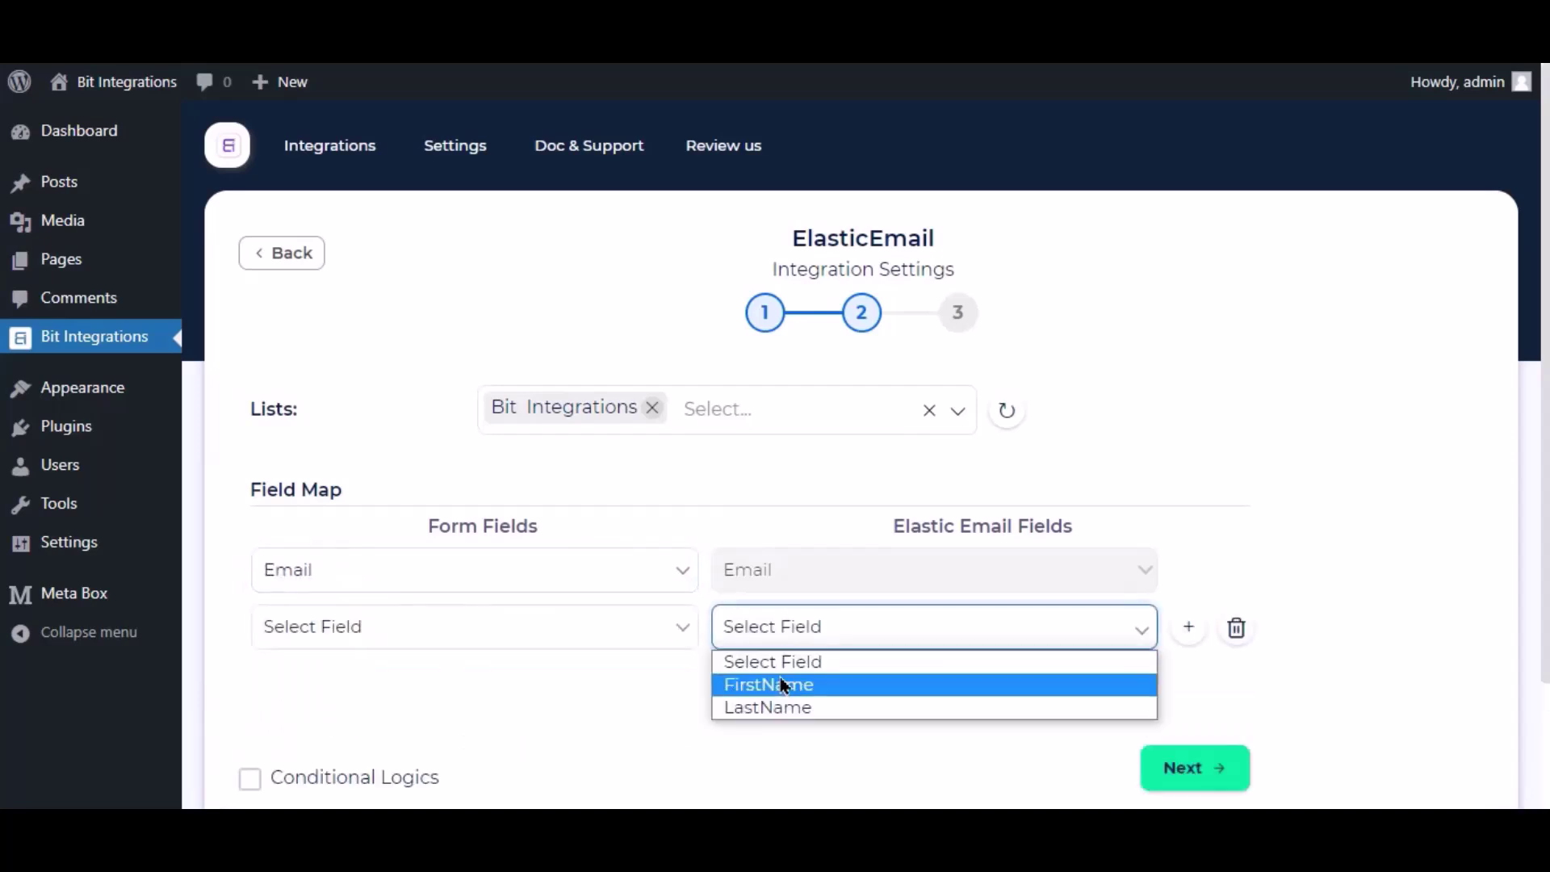
click(783, 682)
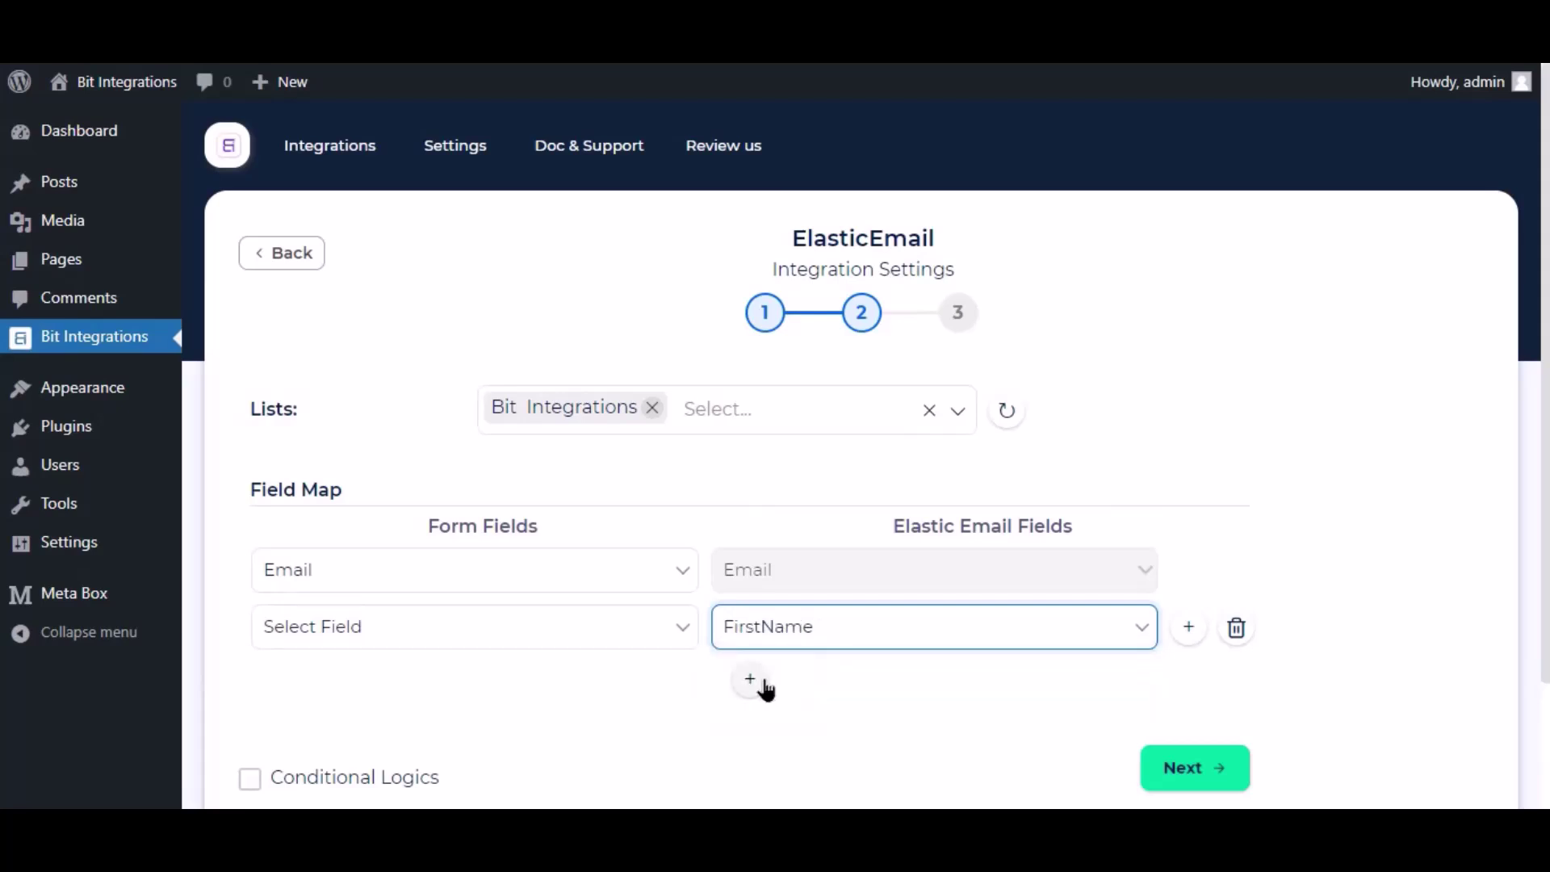
click(599, 637)
click(356, 504)
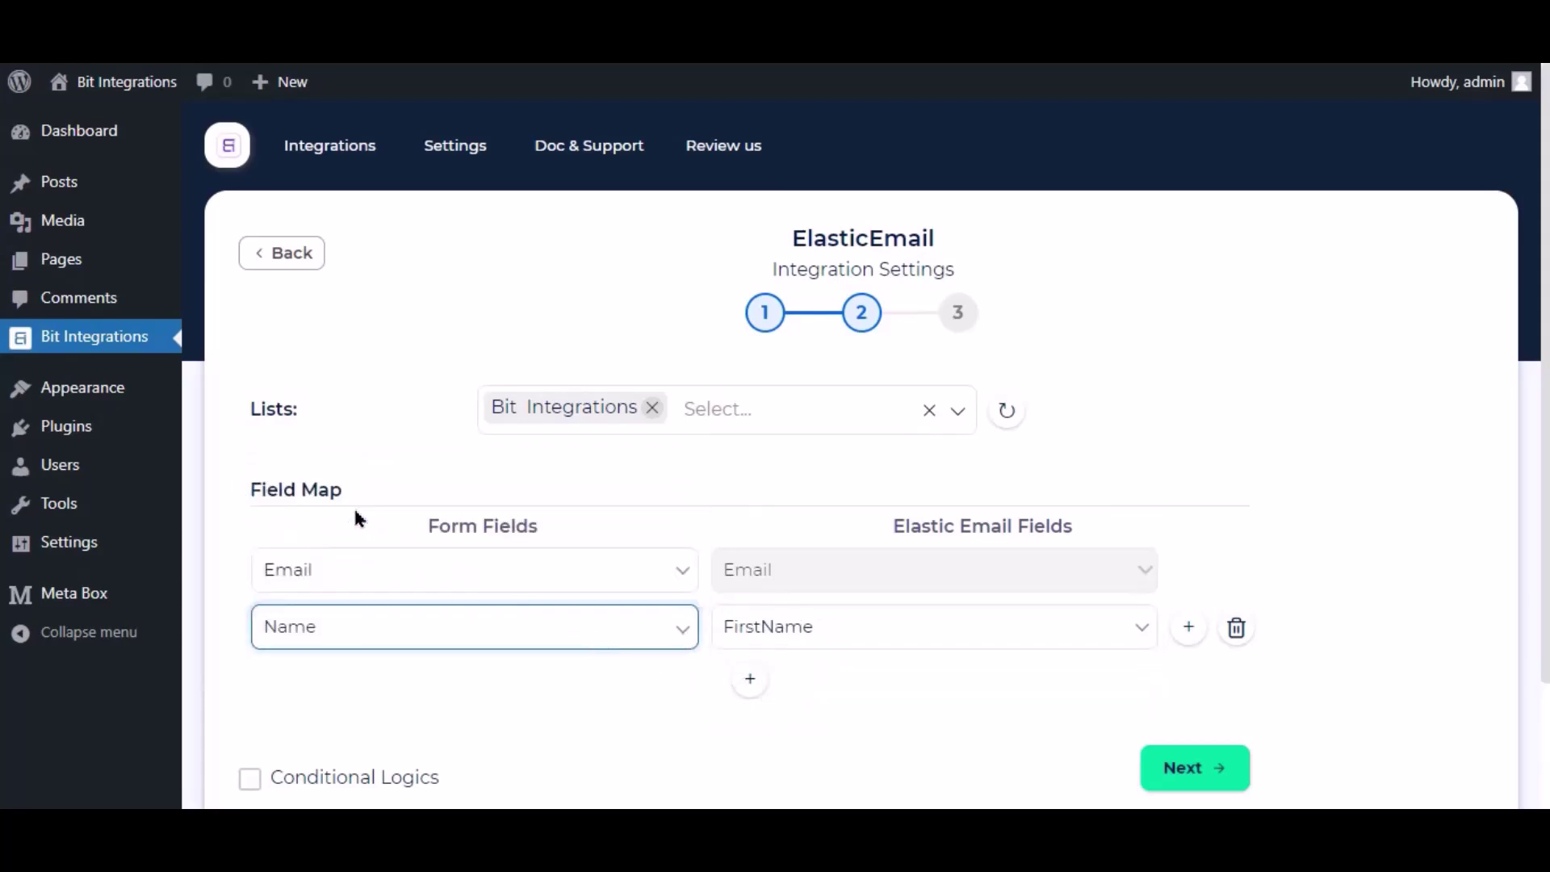
Leave Conditional Logics off, then finish and save the integration.
scroll(571, 696, down, 2)
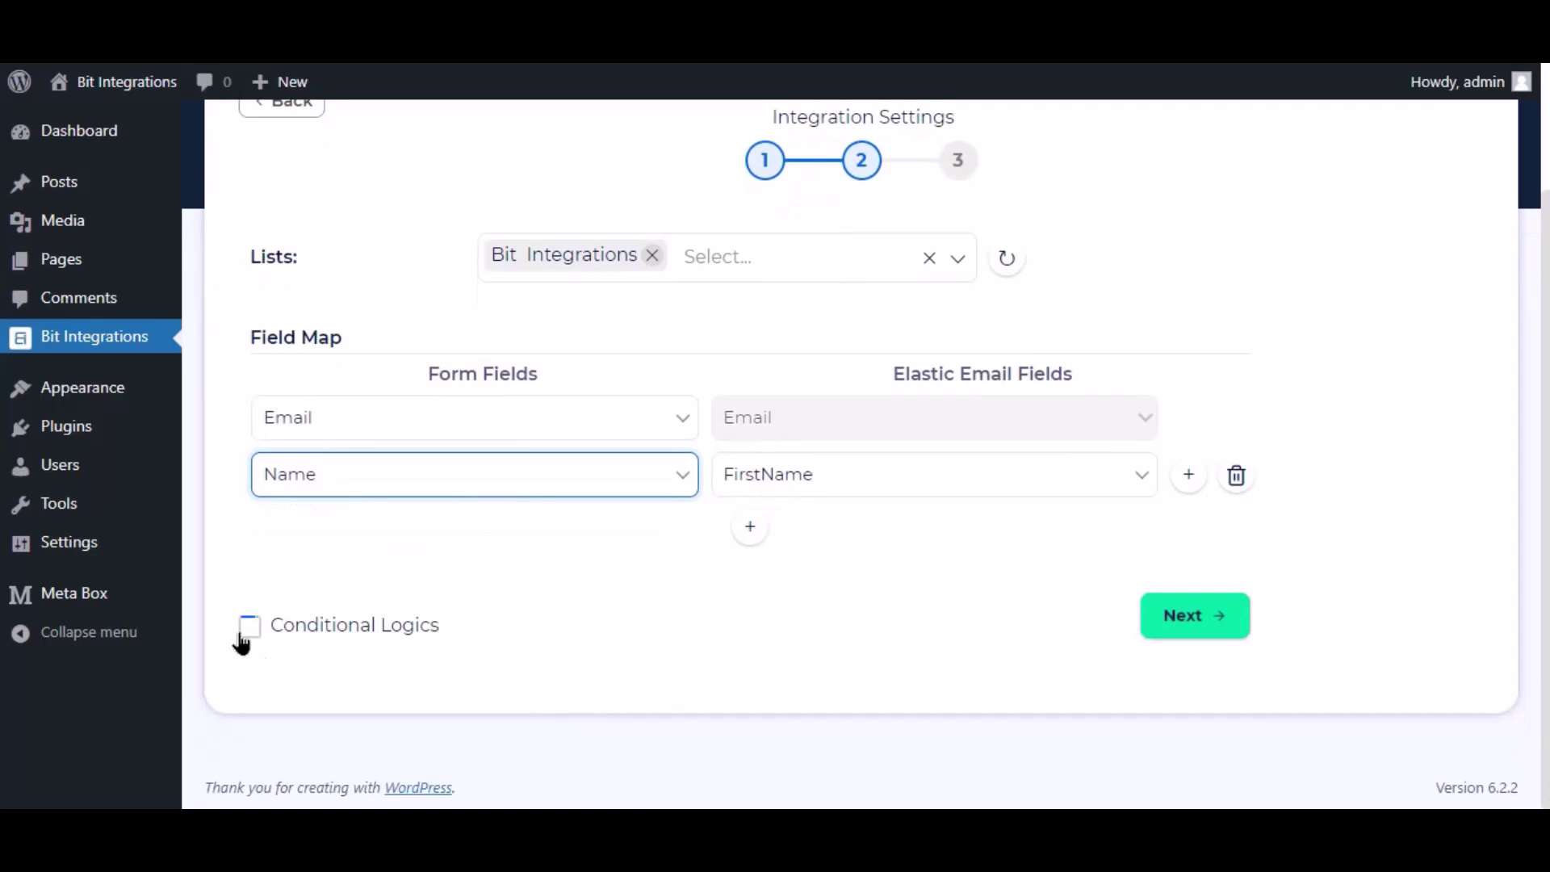
click(242, 636)
scroll(306, 621, down, 3)
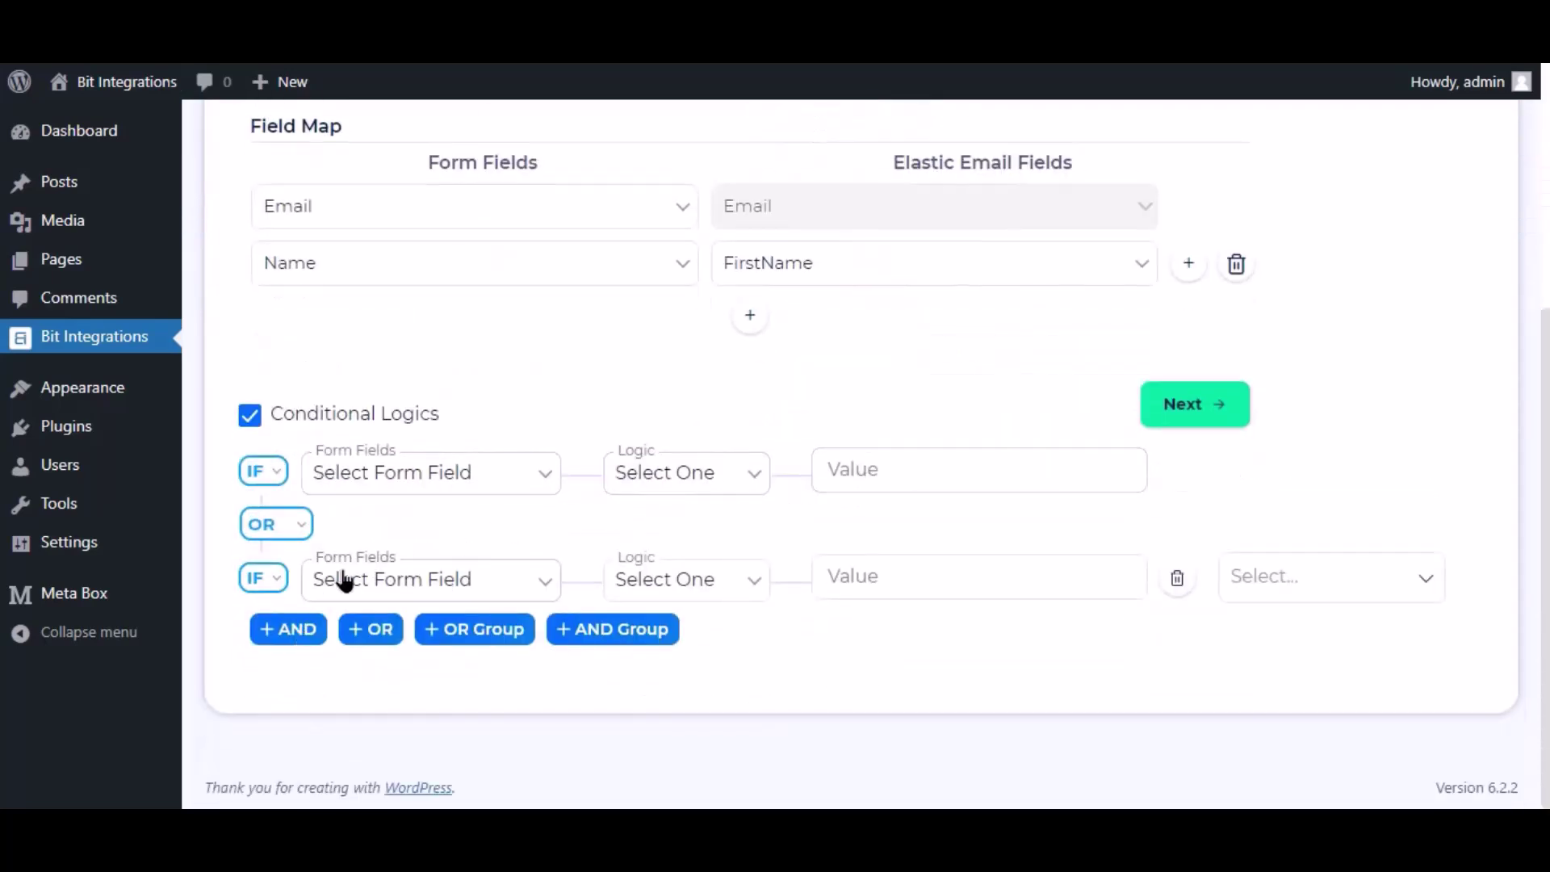
scroll(878, 585, up, 4)
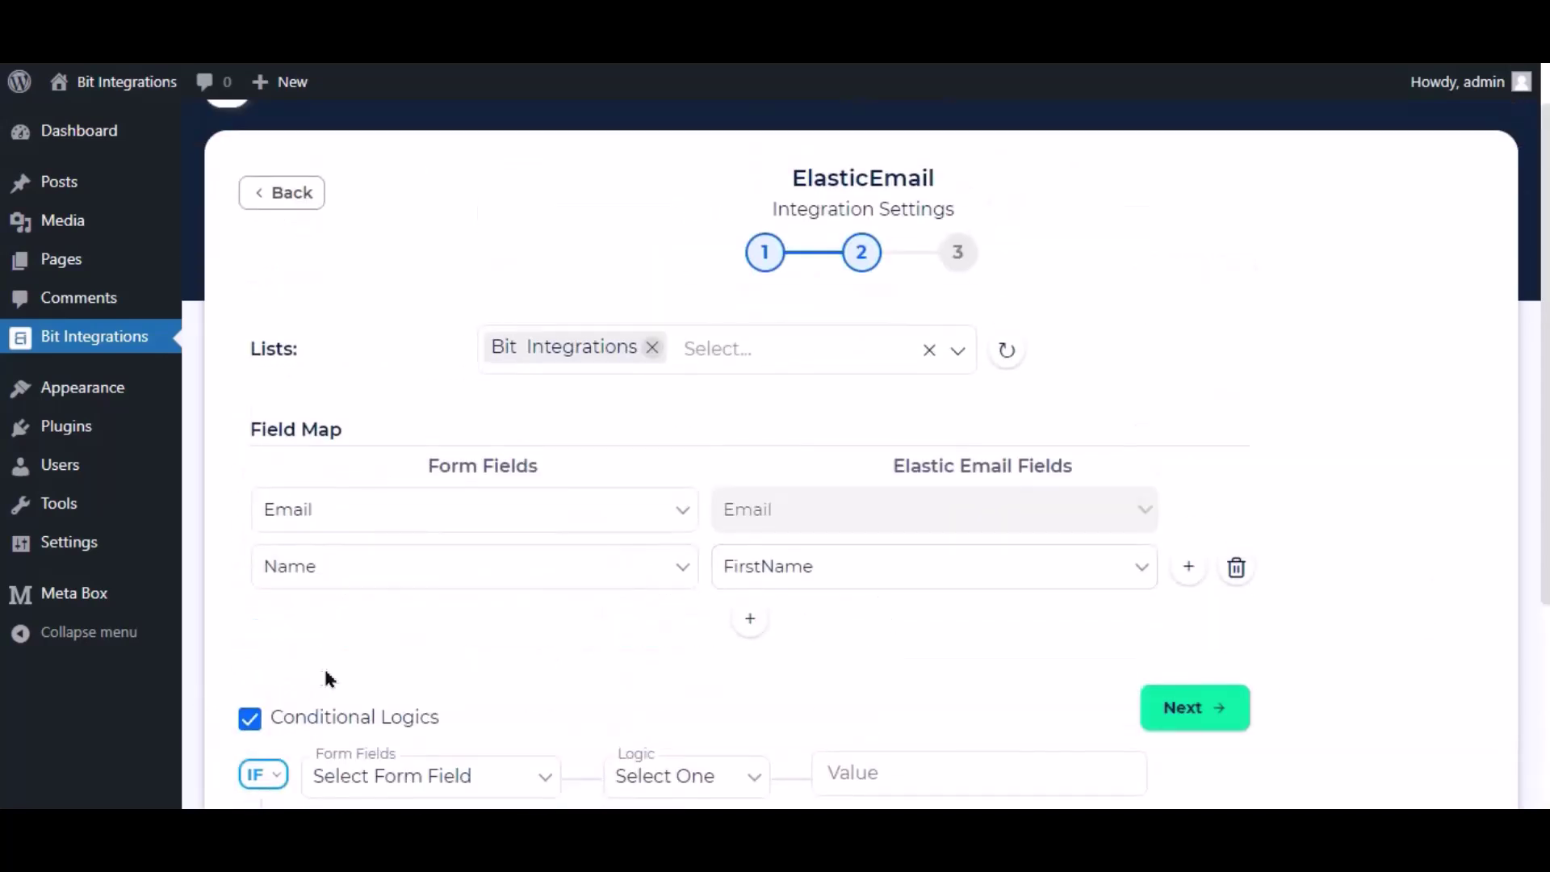
click(252, 719)
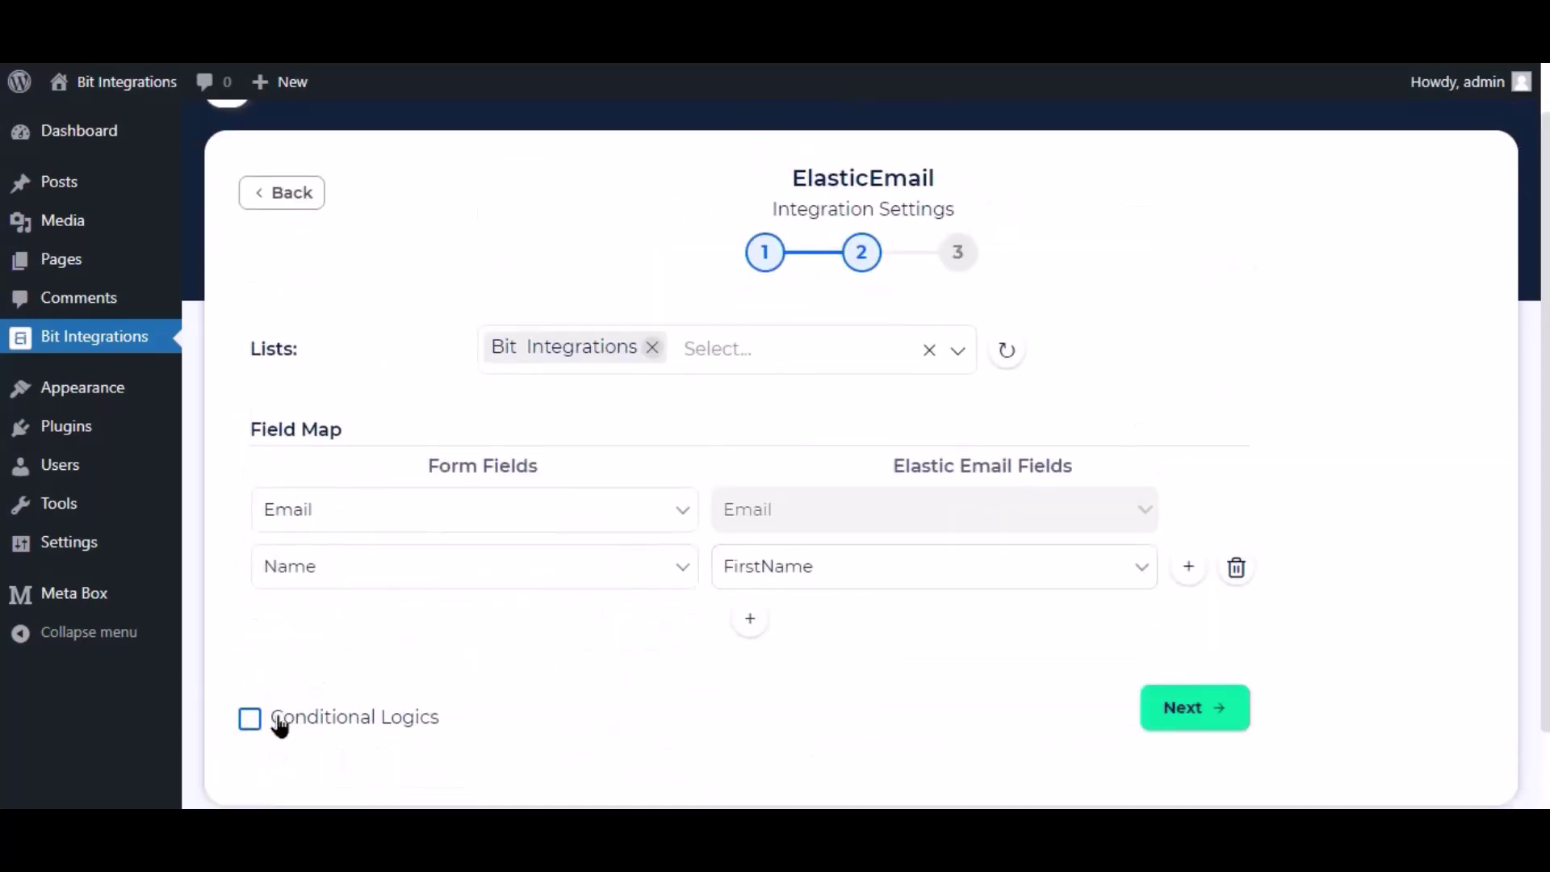
click(1218, 721)
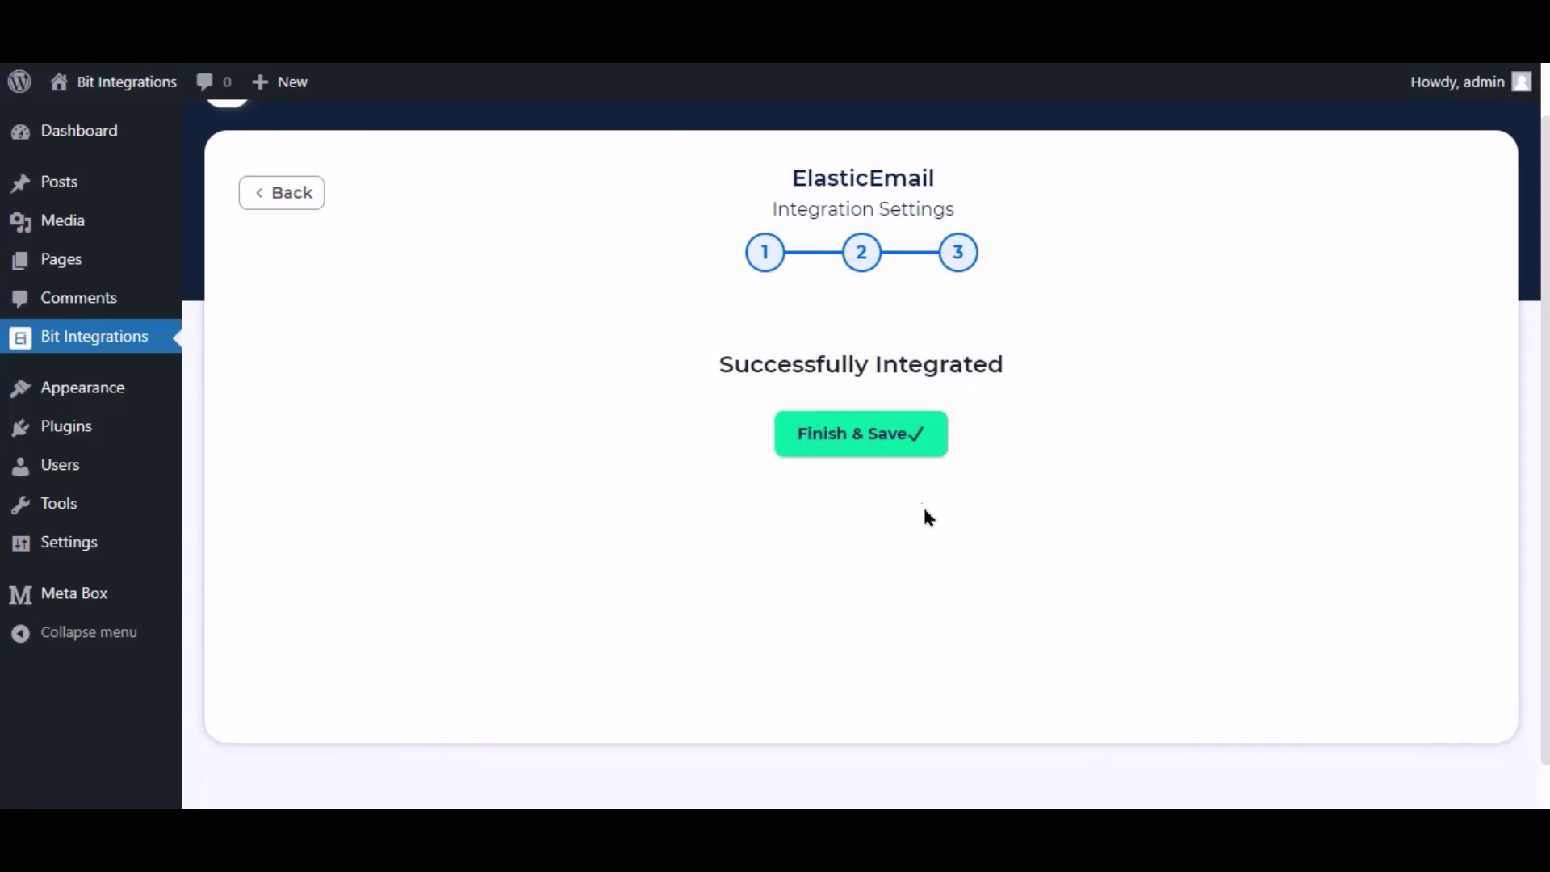
click(888, 440)
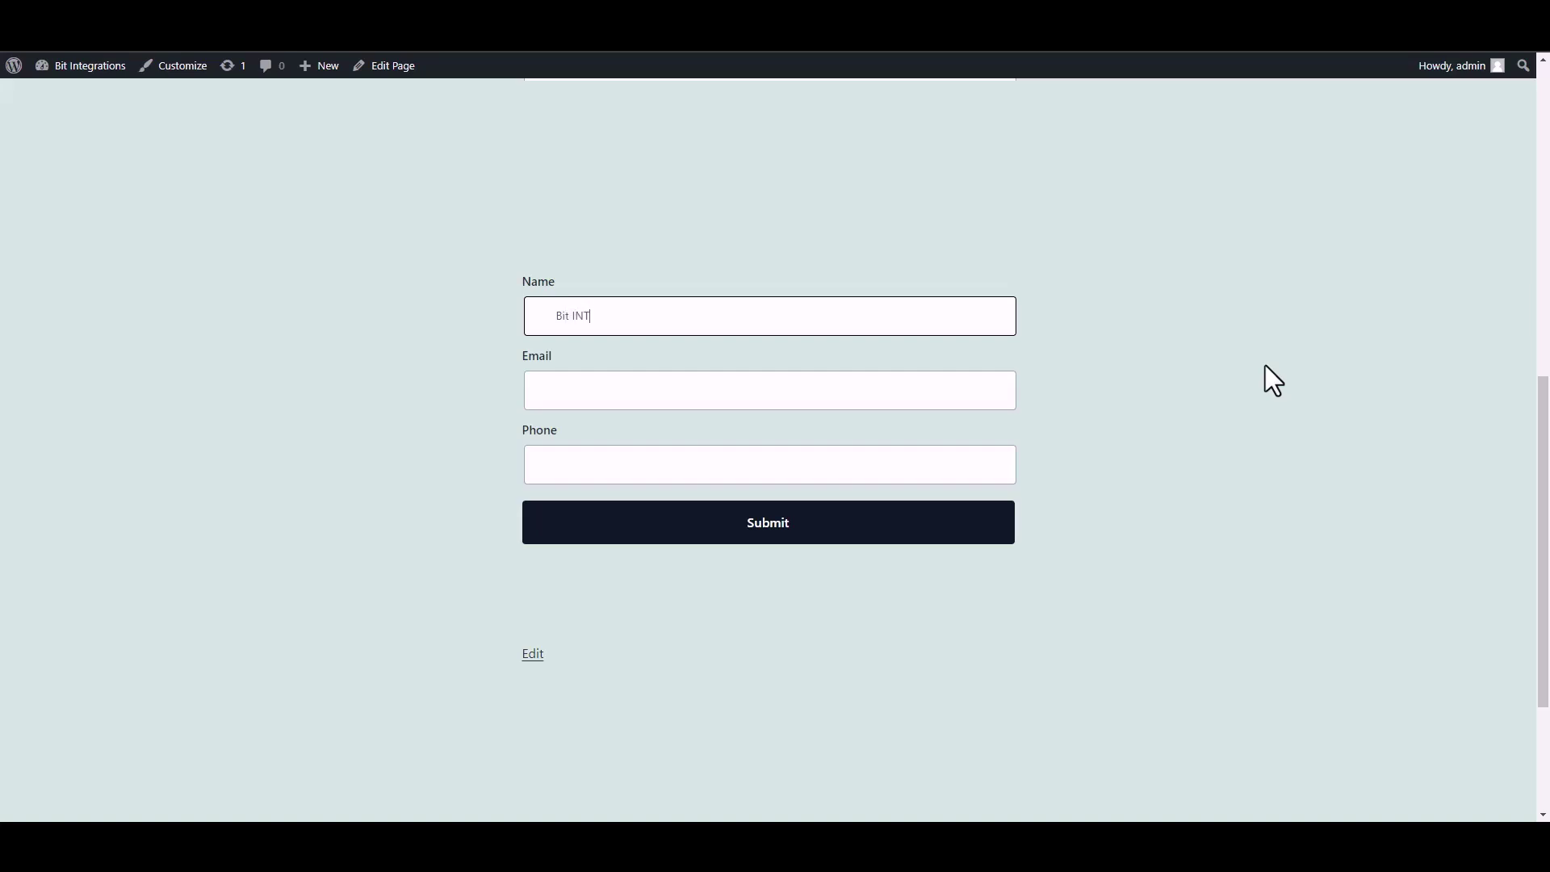
Submit the test form with name 'Bit Integrations', a support e-mail and a phone number.
text(EGRAT)
key(BackSpace)
key(BackSpace)
key(BackSpace)
text(nter)
text(rat)
click(886, 402)
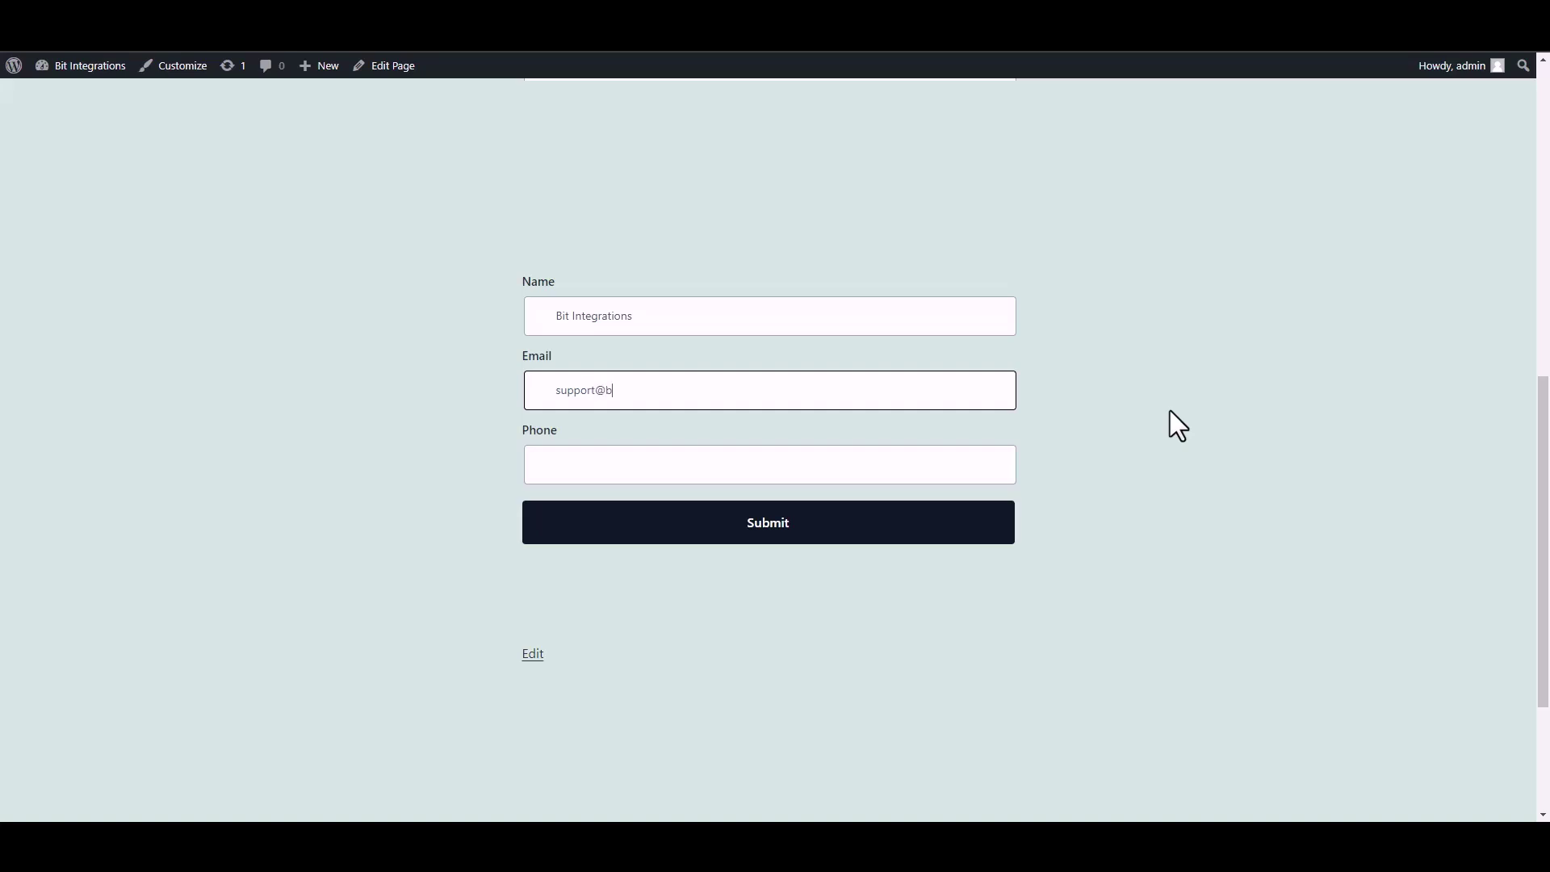
click(962, 473)
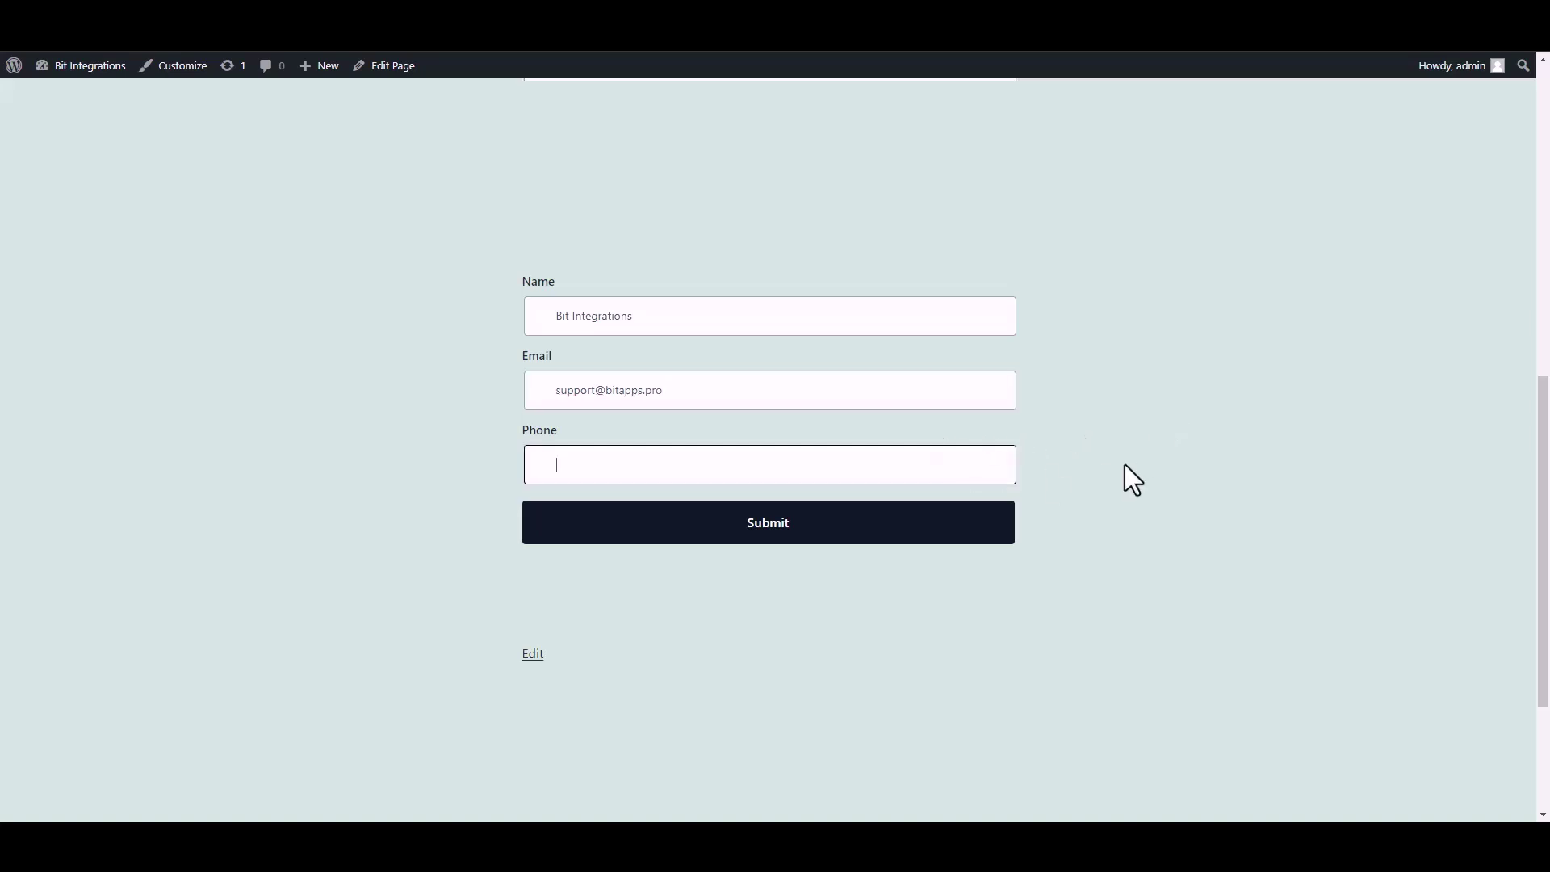
text(444555666)
click(982, 531)
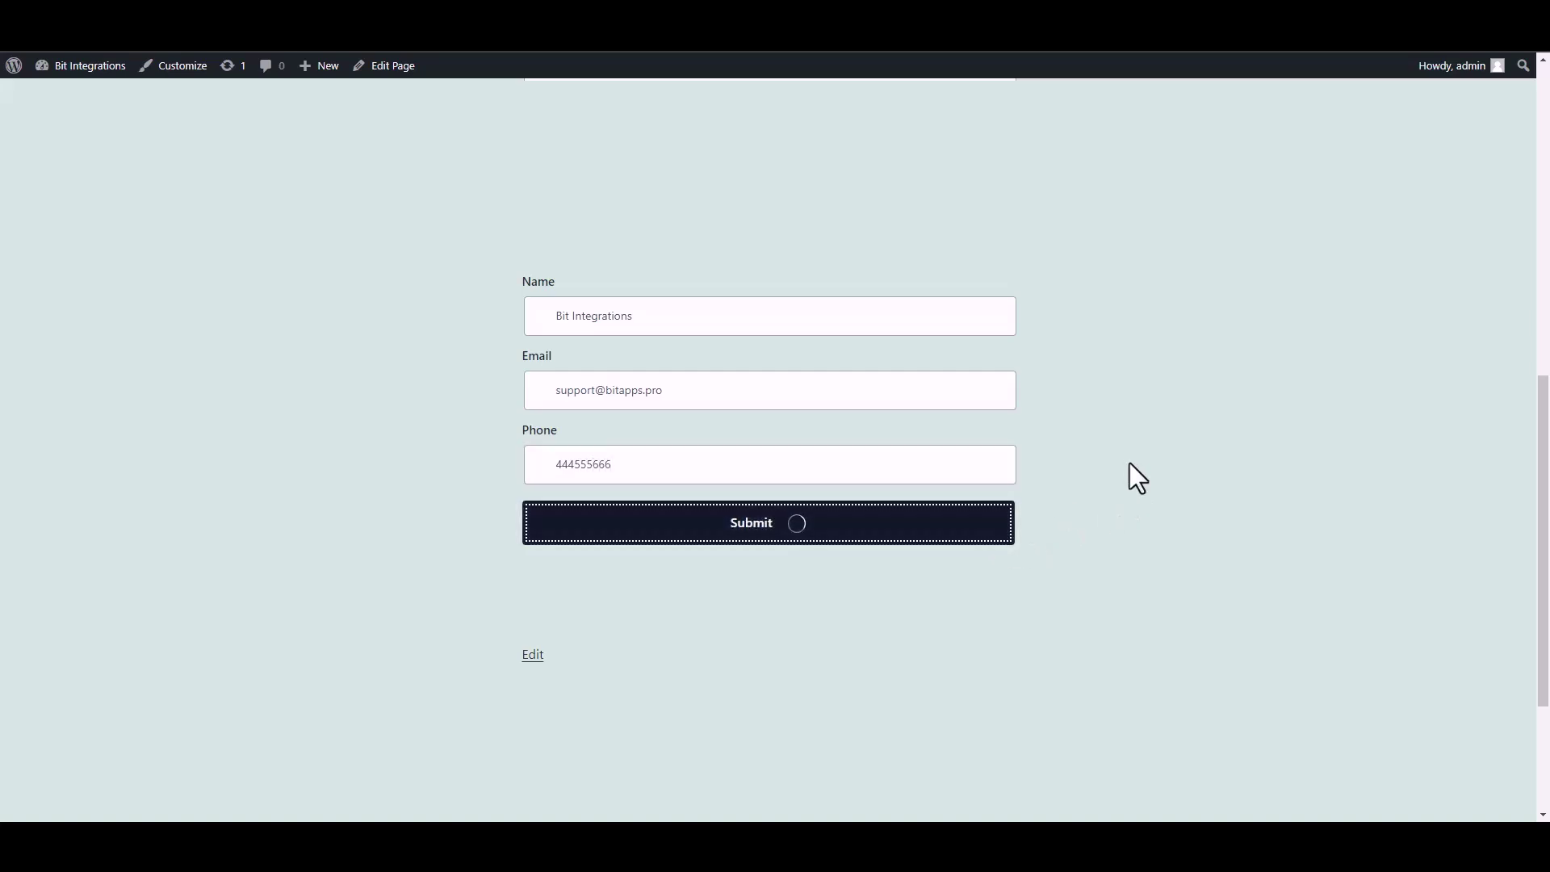
drag(531, 585, 859, 597)
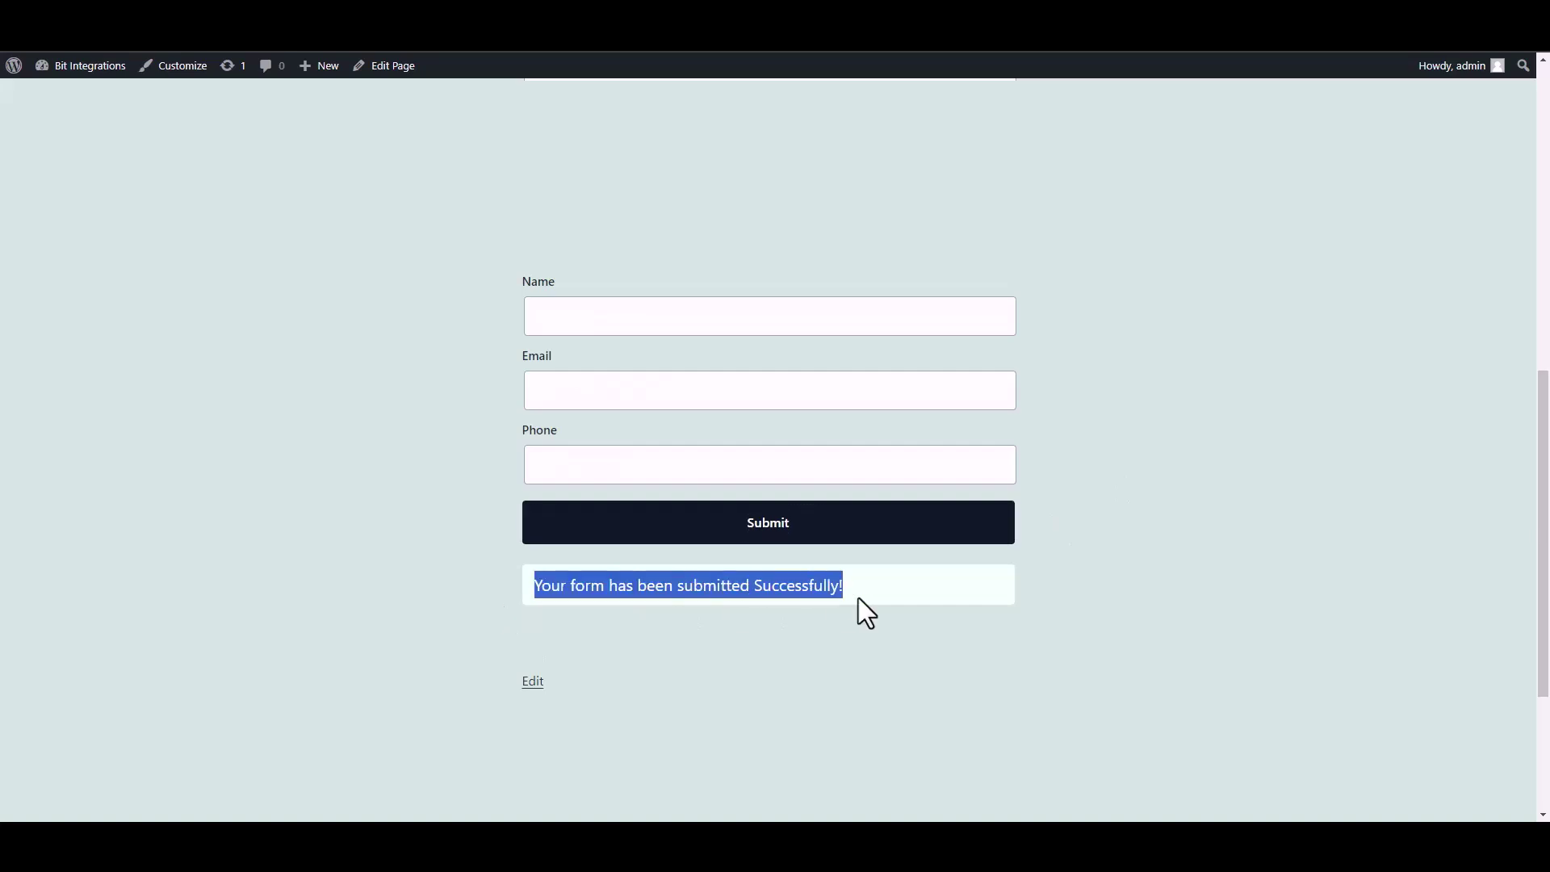
click(1105, 612)
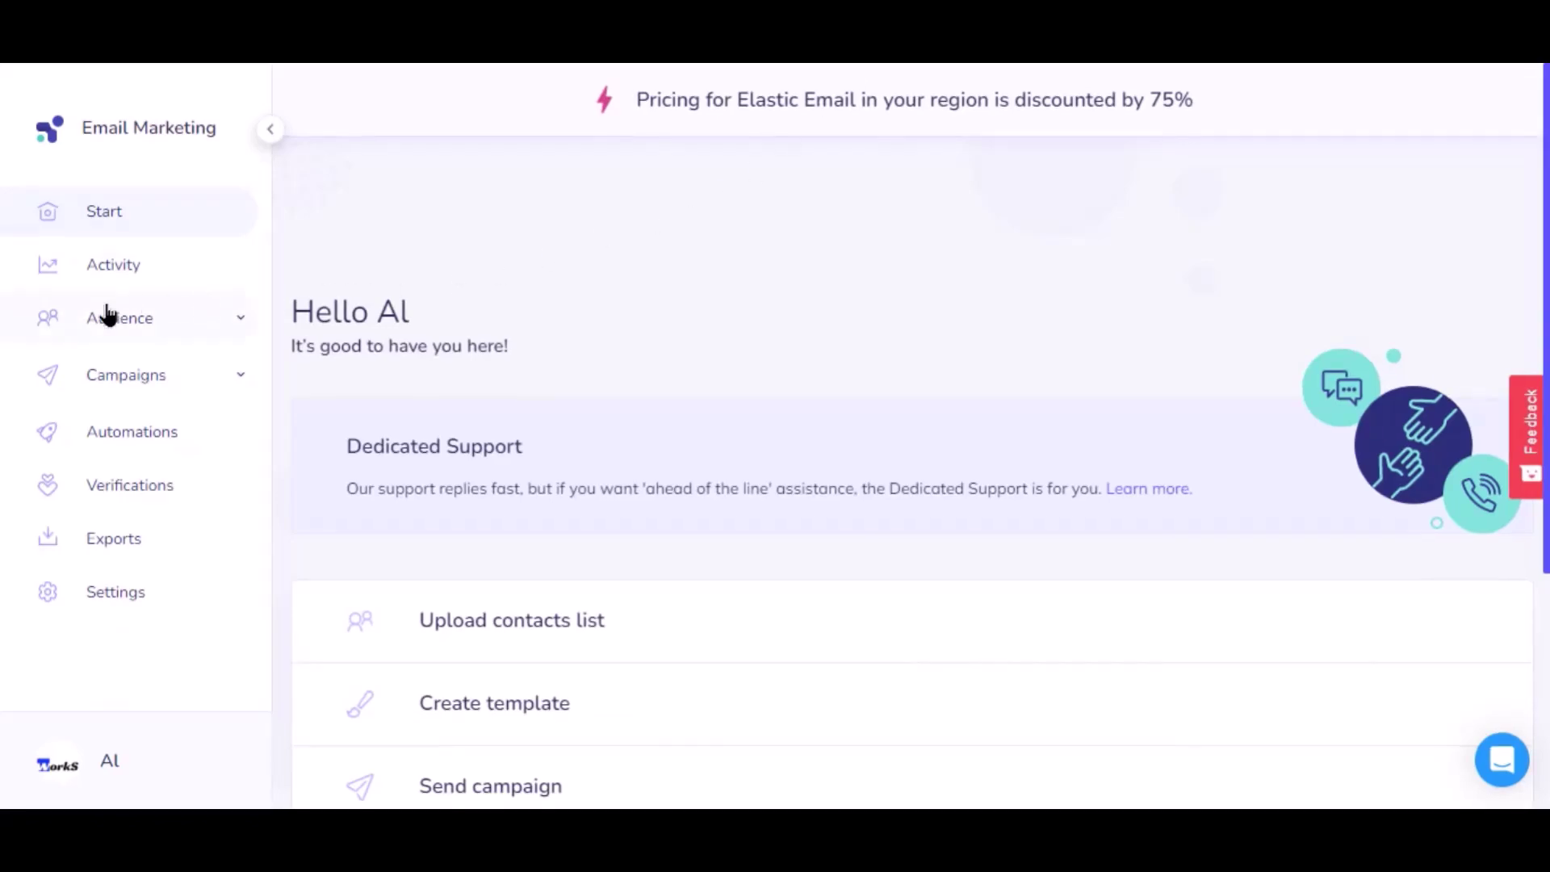
Open the Bit Integrations list under Audience > Contacts > Lists to see the new contact.
click(111, 327)
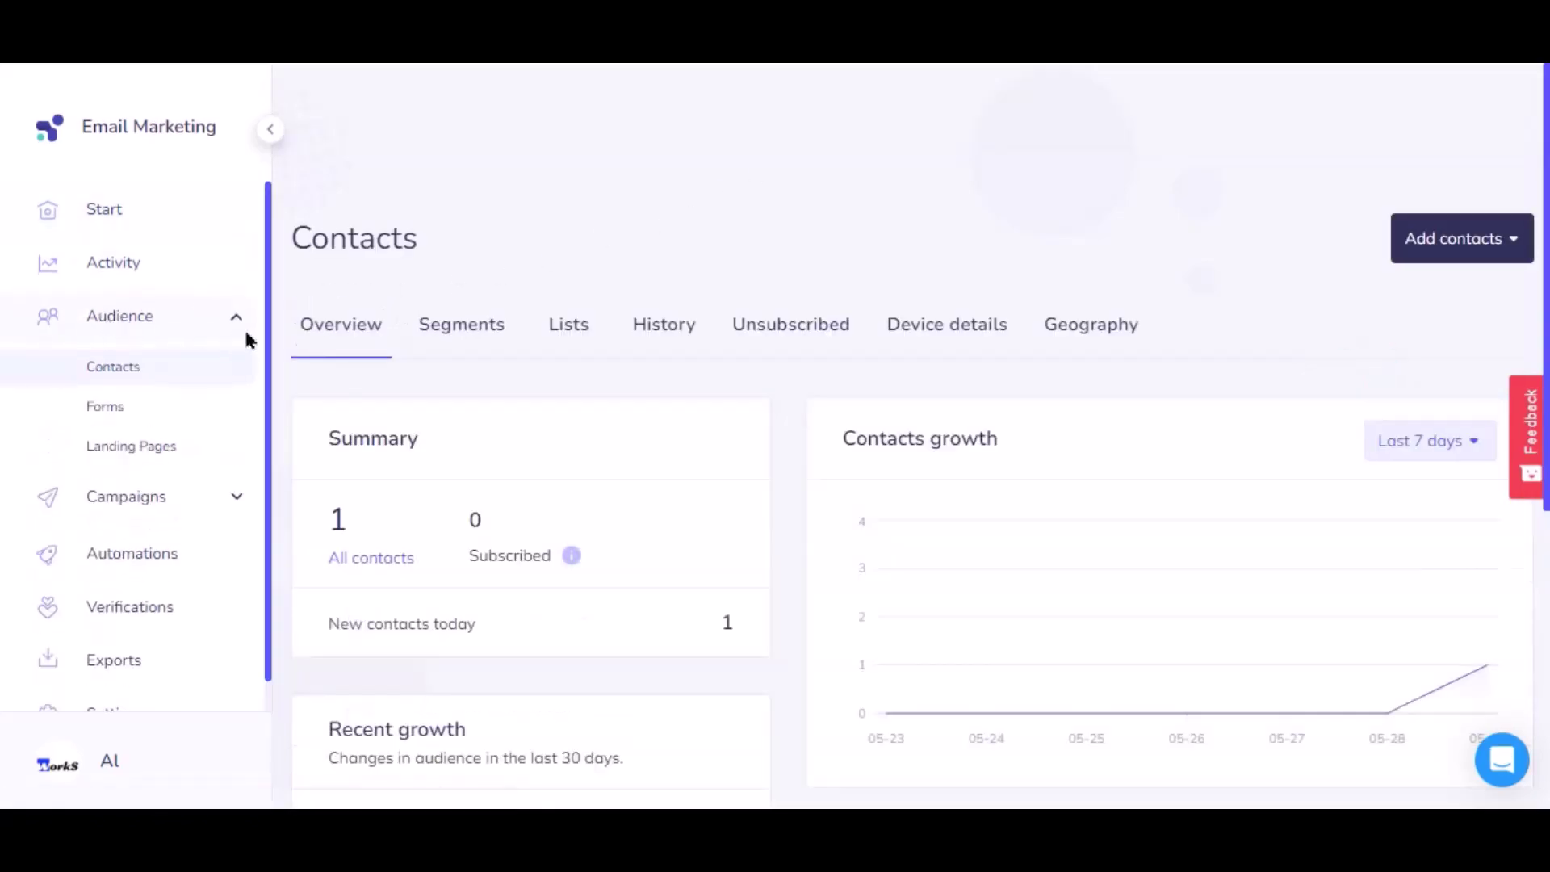
click(565, 327)
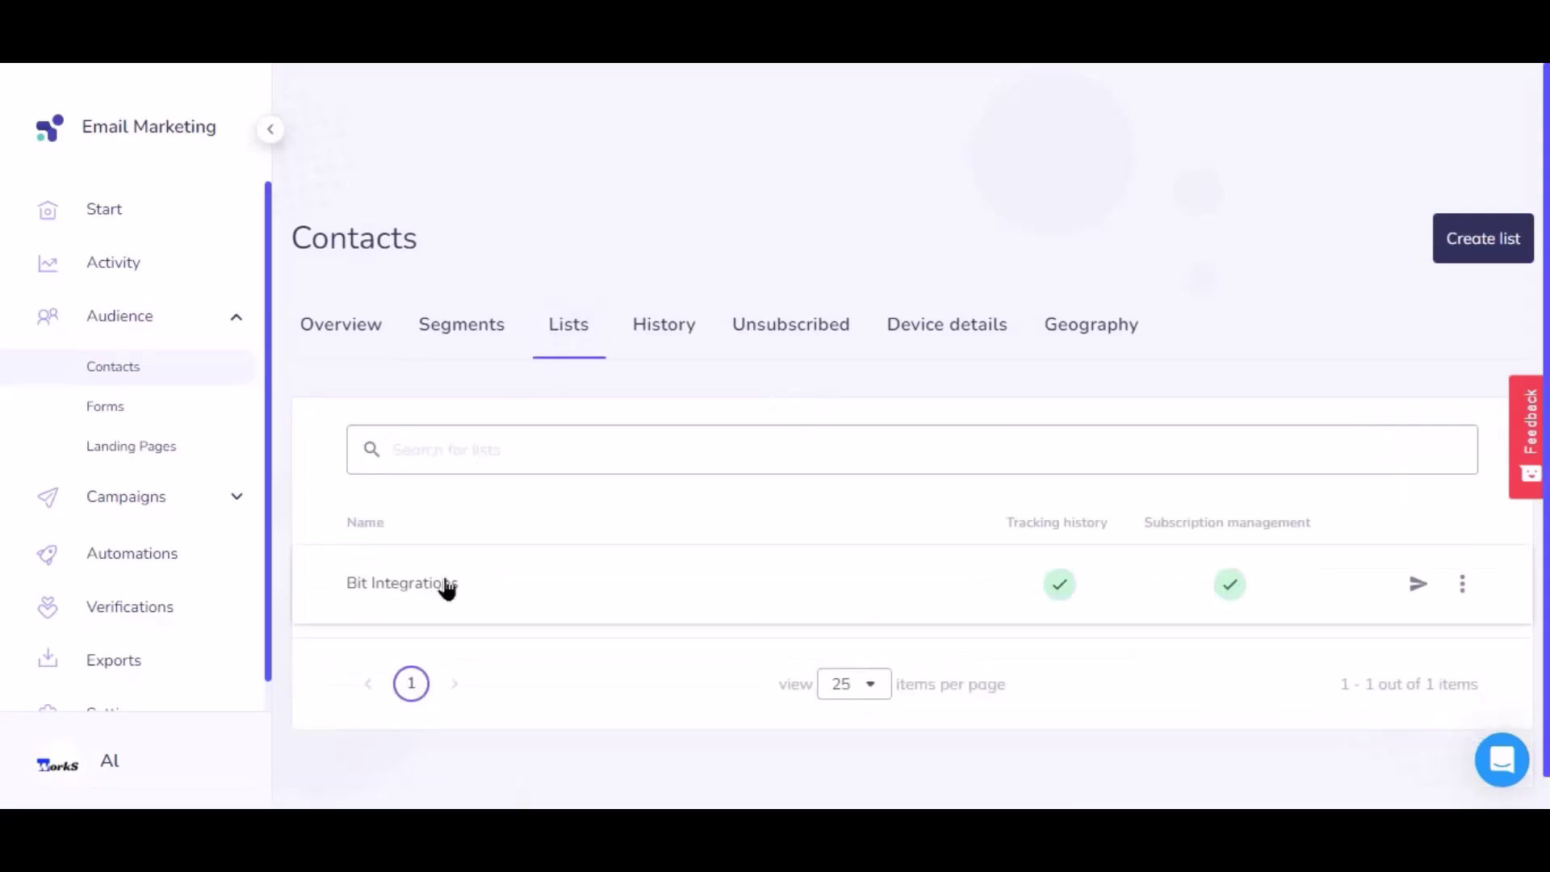
click(446, 590)
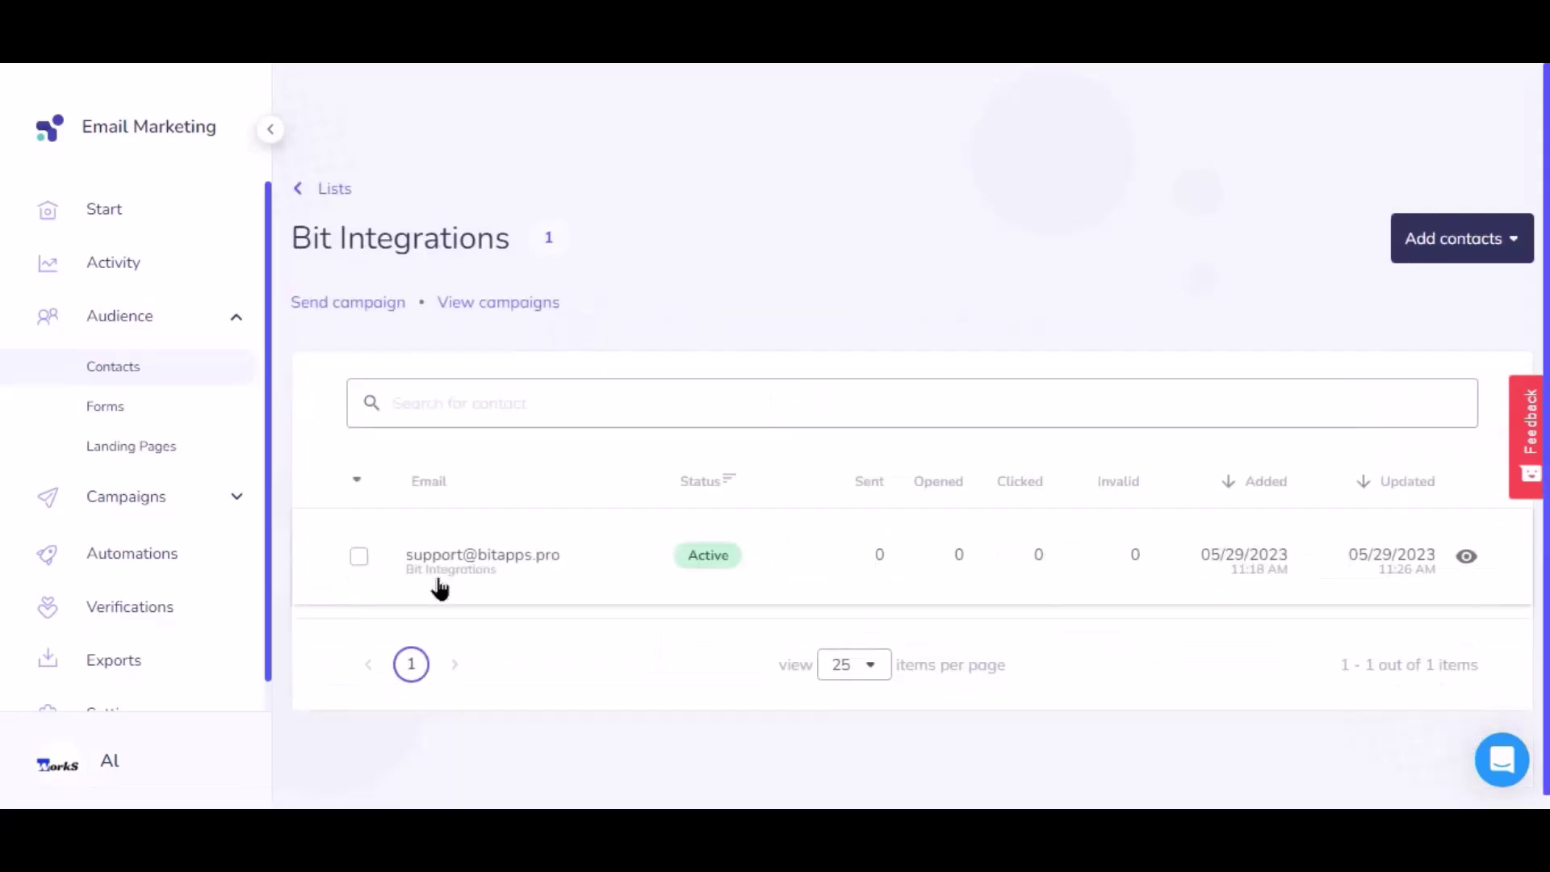